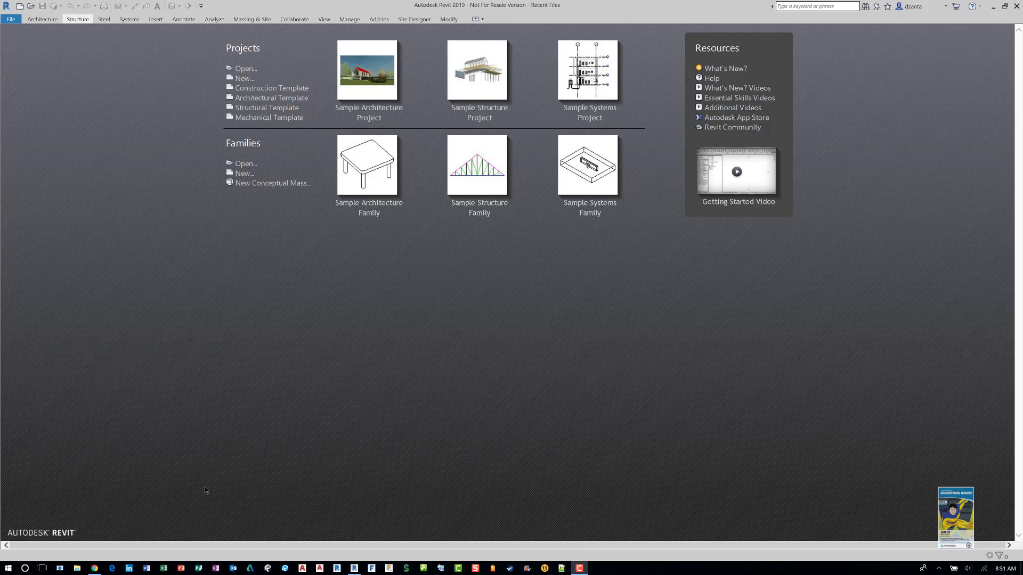
- Open the cobi product page from Office Chairs on the Steelcase website
click(94, 568)
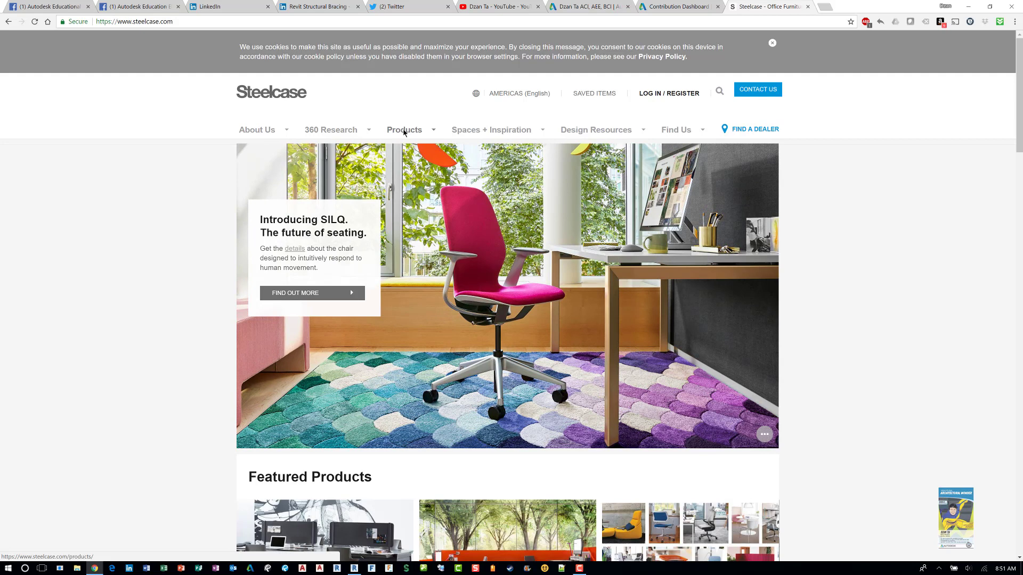
mouse_move(403, 133)
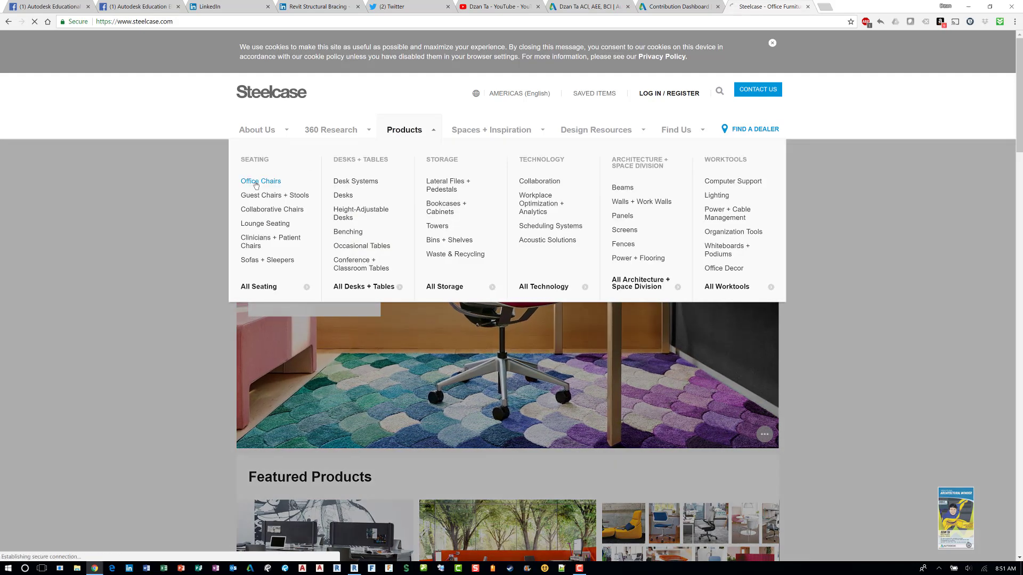
click(260, 182)
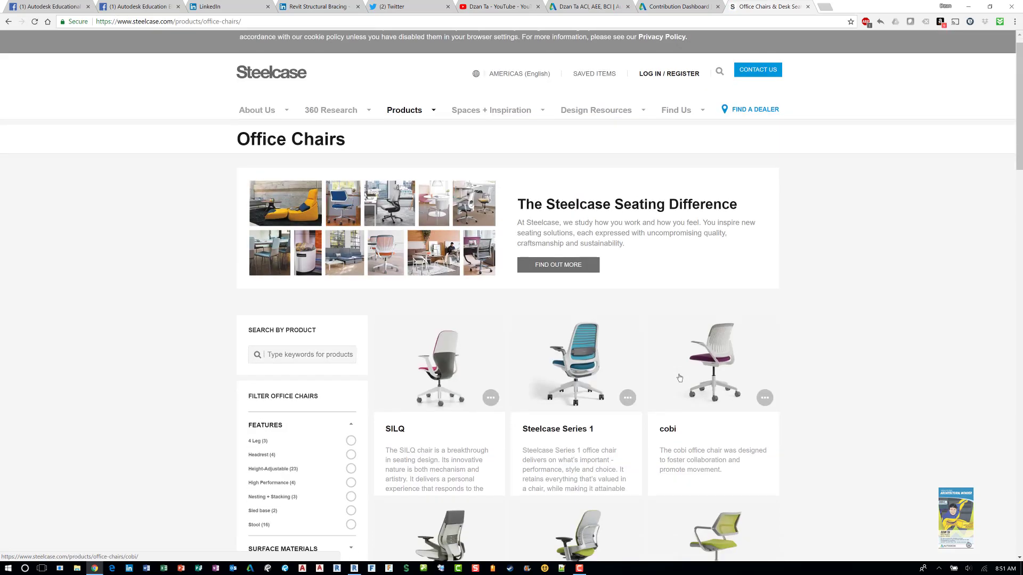
scroll(691, 260, down, 3)
click(710, 216)
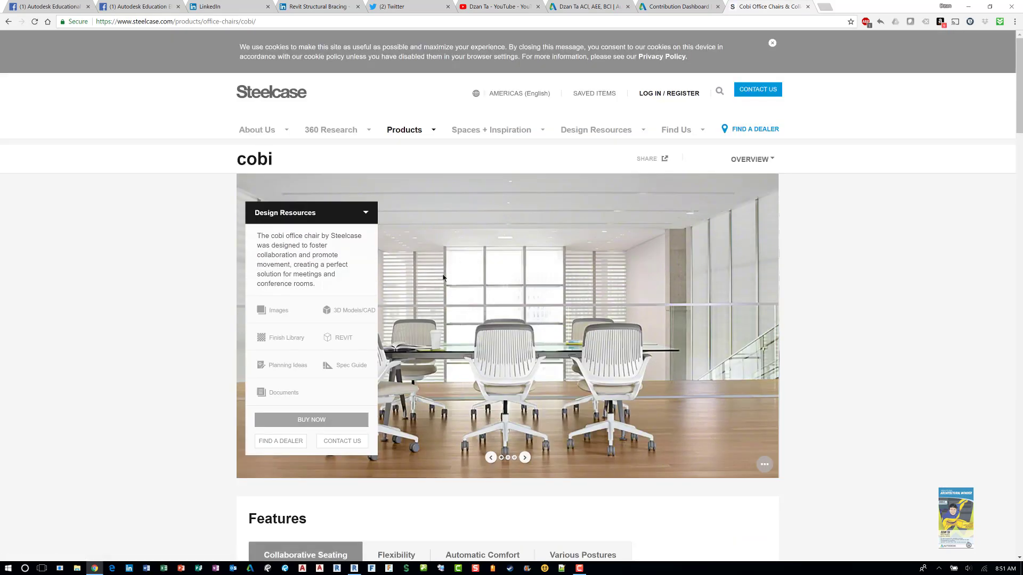
- Download the cobi stool with fixed arms and glides as a 3D DWG from 3D Models/CAD
scroll(441, 270, down, 3)
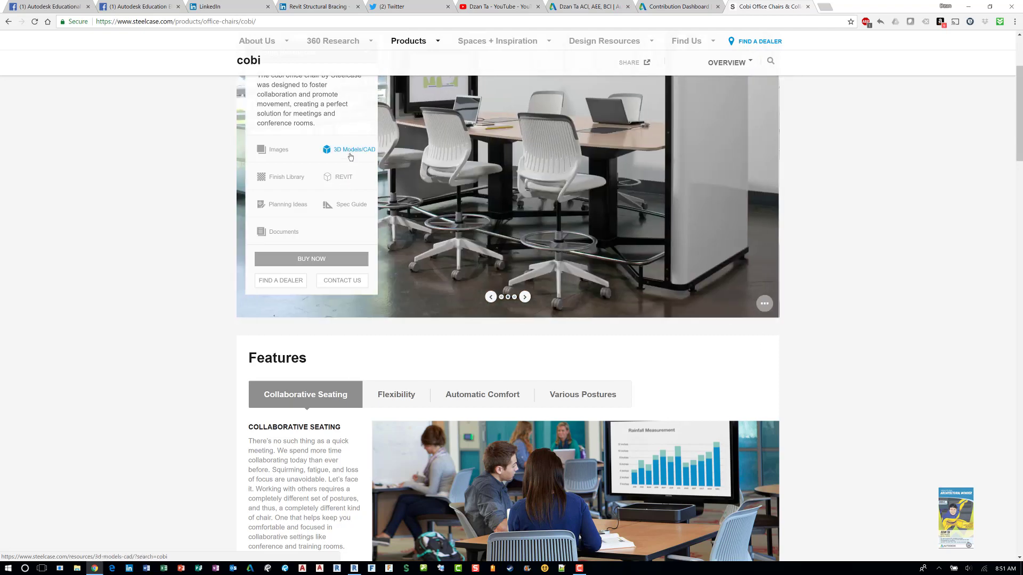
click(349, 152)
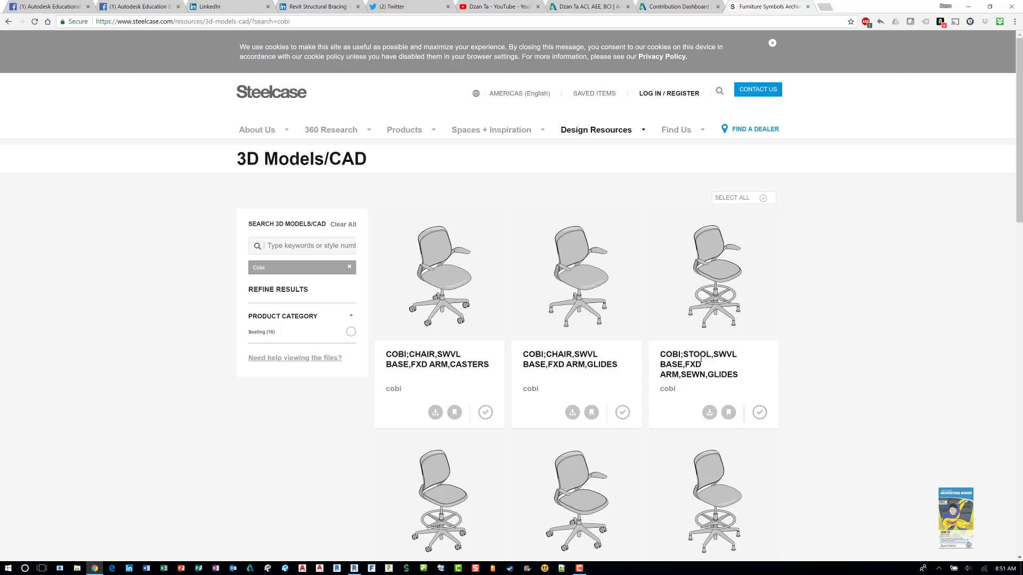
click(709, 413)
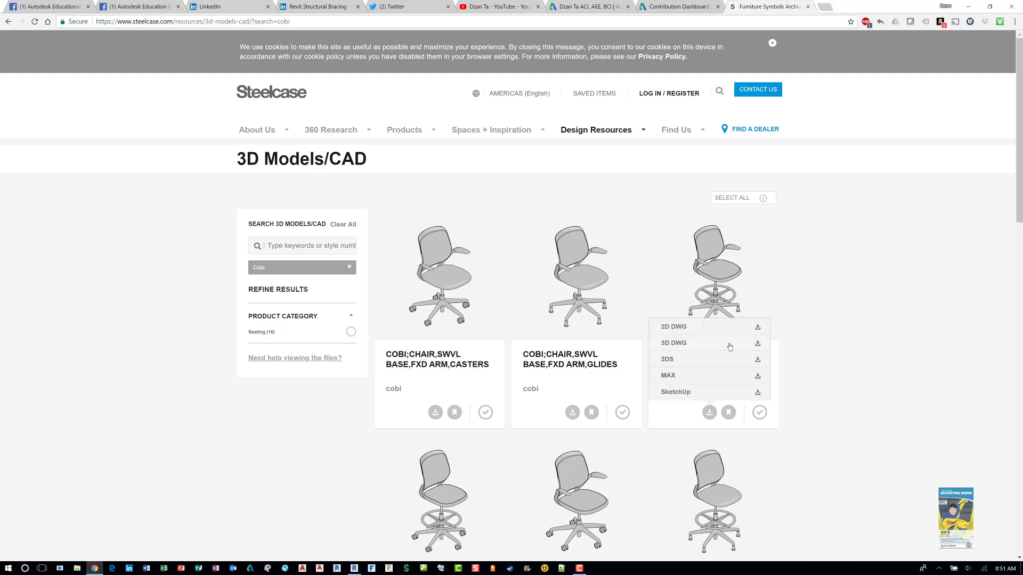
click(741, 346)
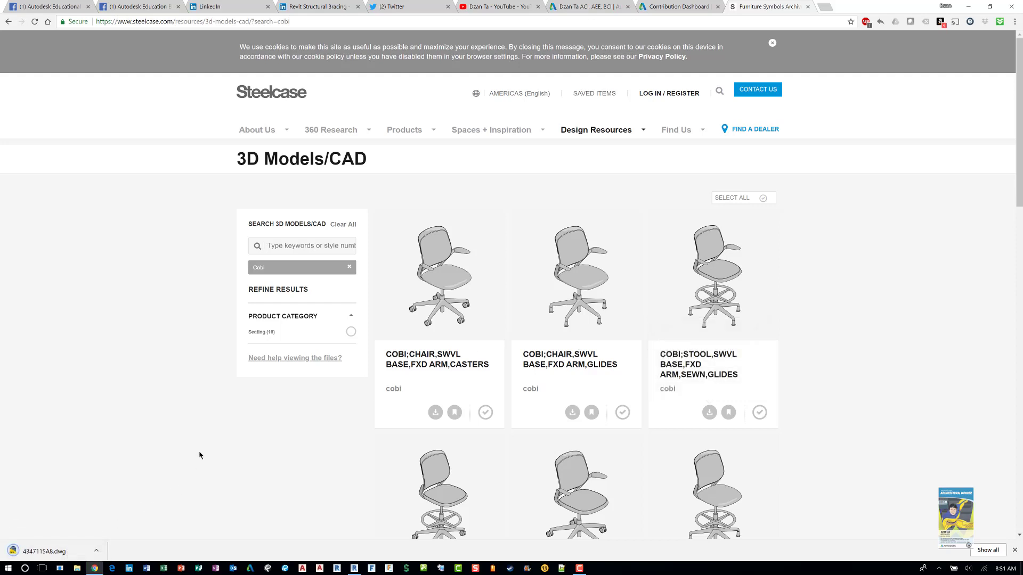
- Open the downloaded 434711SA8.dwg in AutoCAD Architecture 2019
click(47, 552)
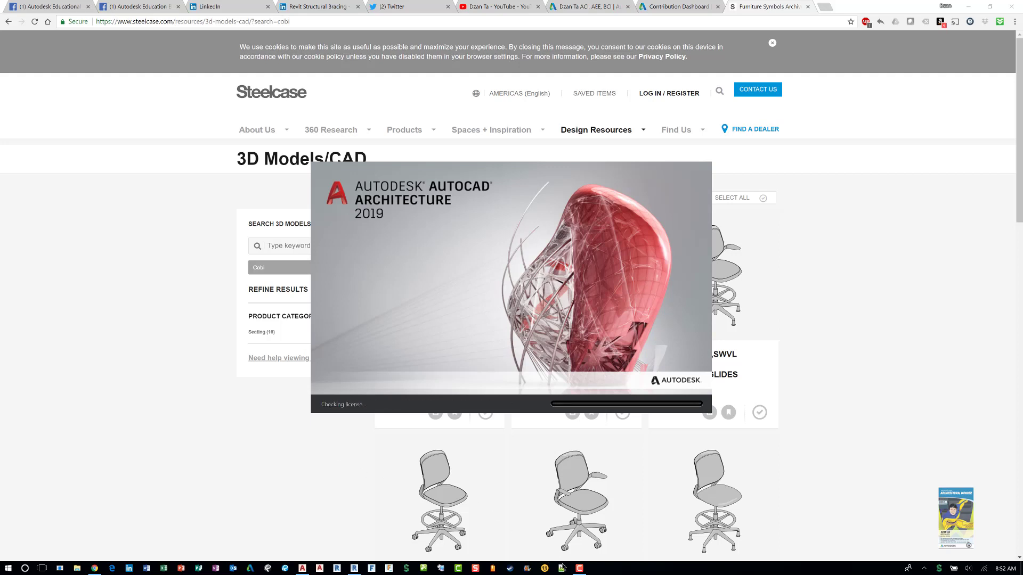
click(580, 568)
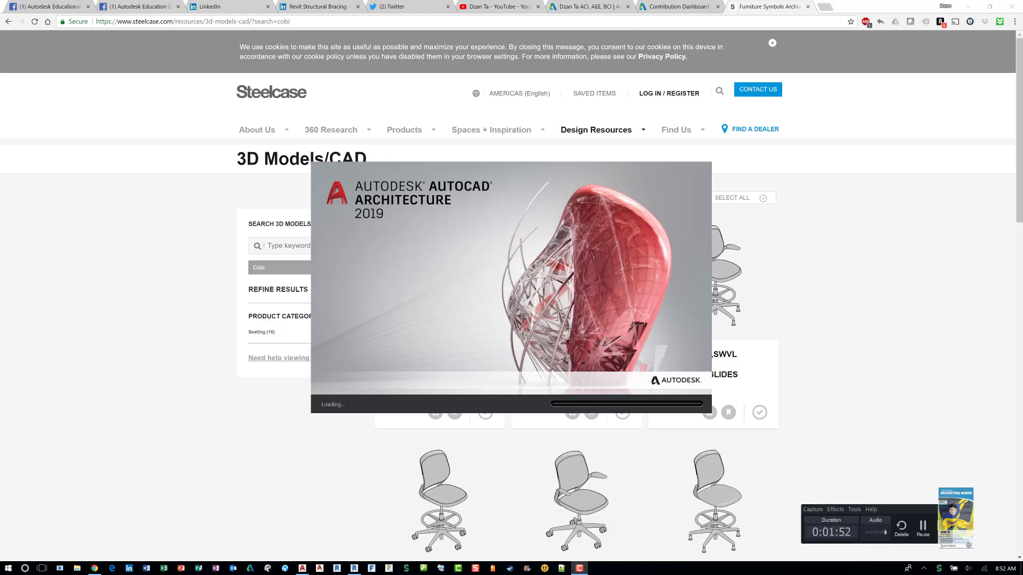
- Hide Tool Palettes, apply Shaded with edges, and view the stool from the SW isometric corner
click(924, 530)
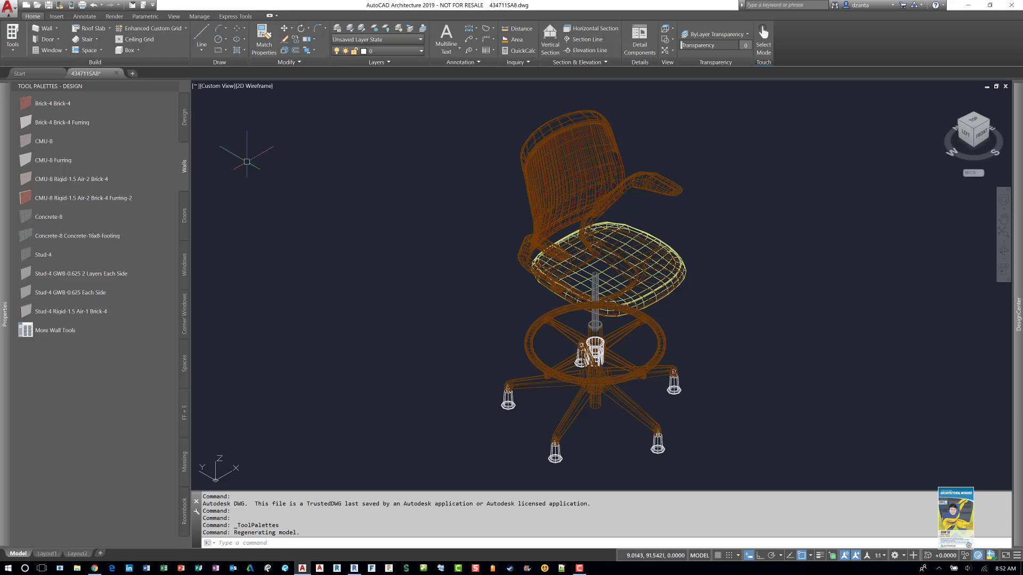
click(173, 87)
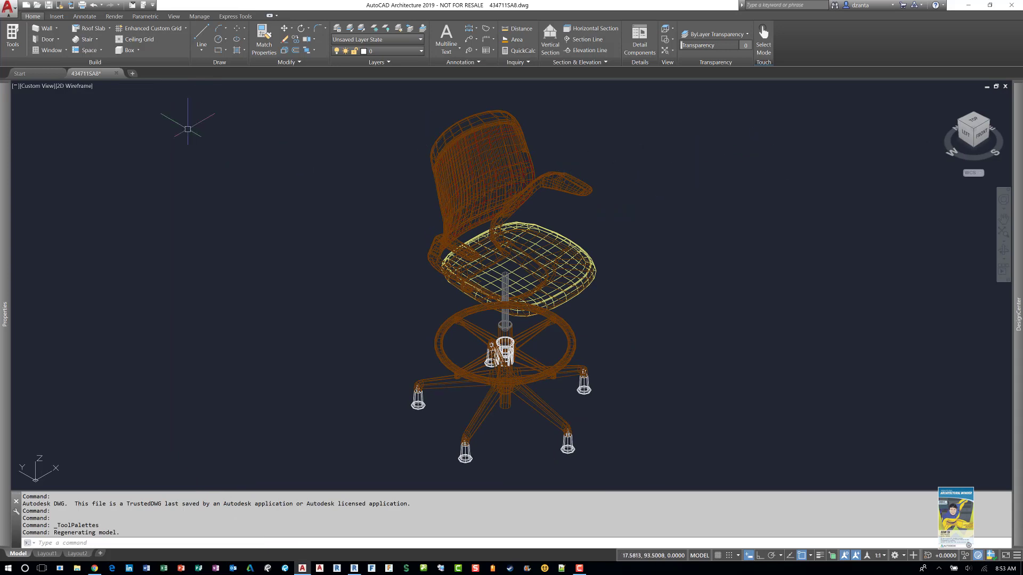
click(83, 88)
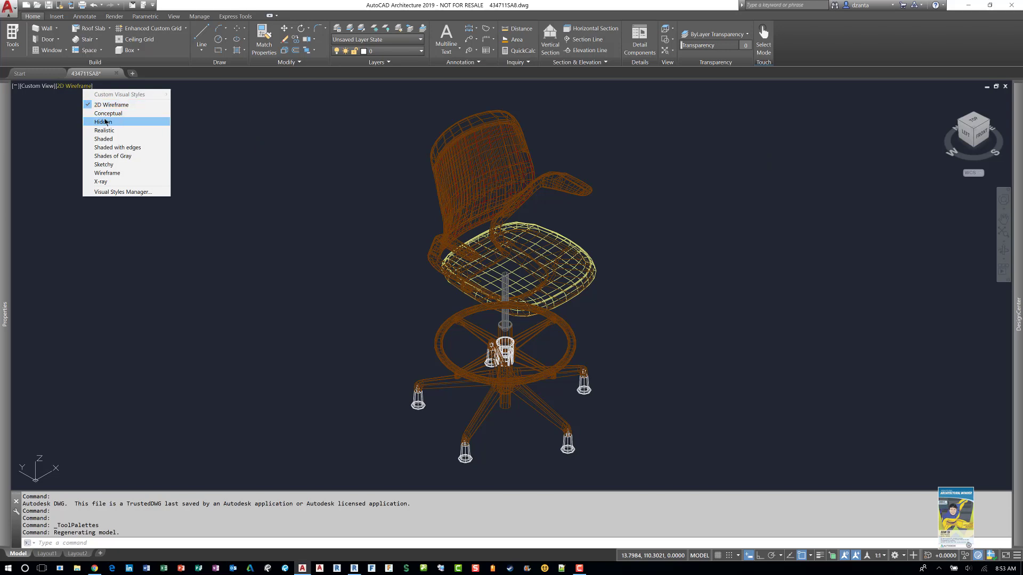
click(109, 148)
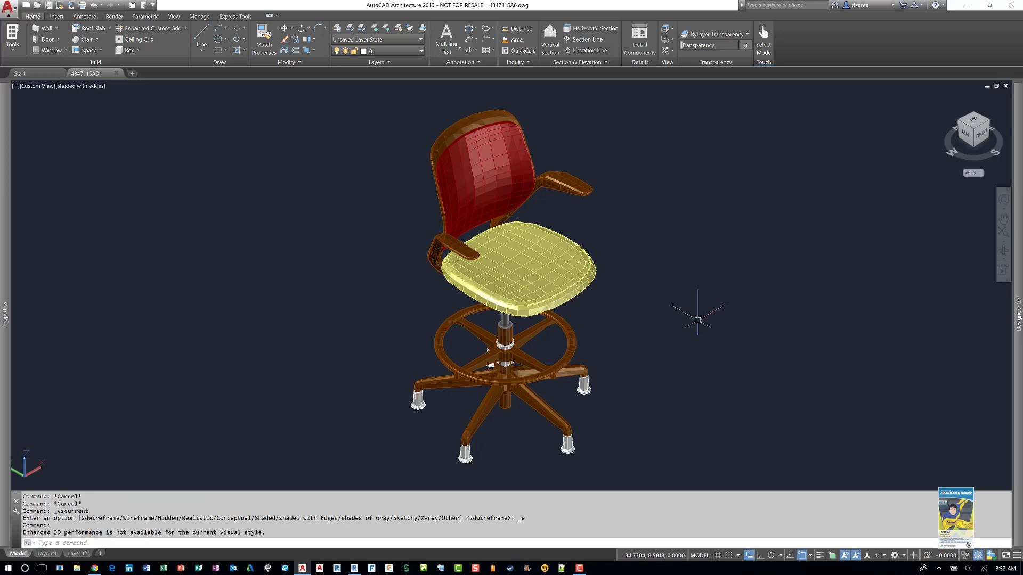
click(976, 124)
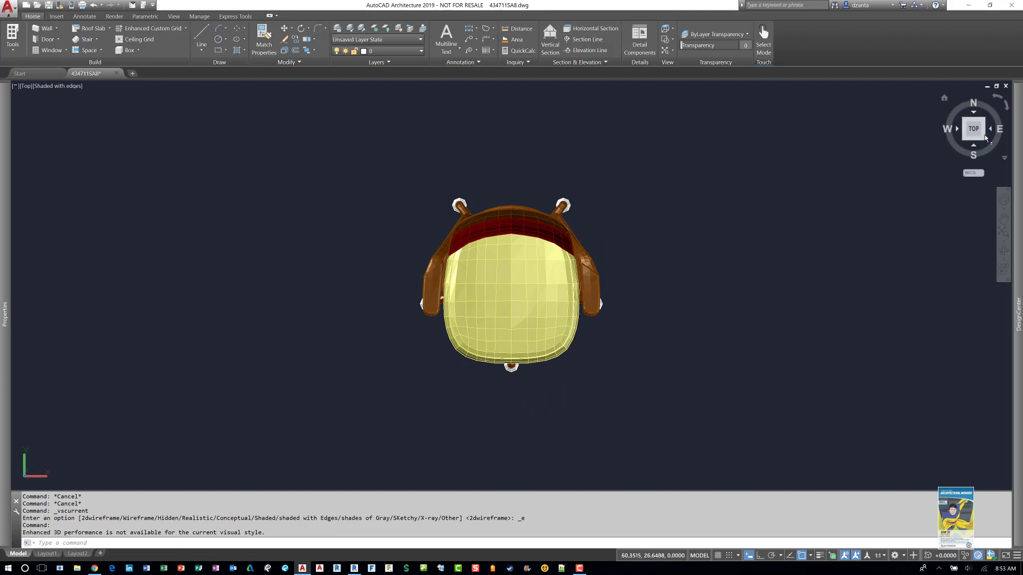
click(964, 140)
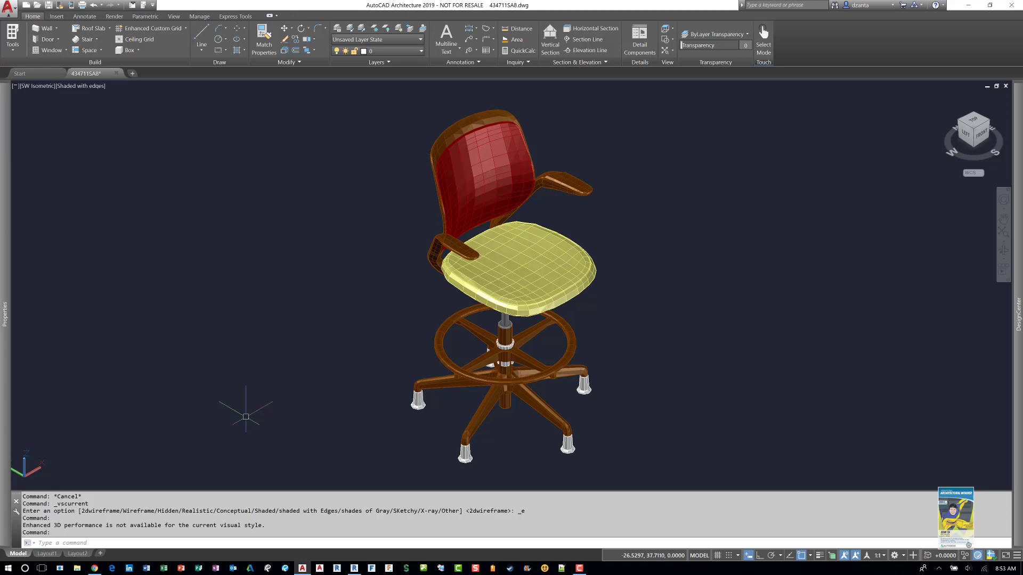
- Purge all unused items without per-item confirmation, then save the drawing in AutoCAD 2018 format
text(pu)
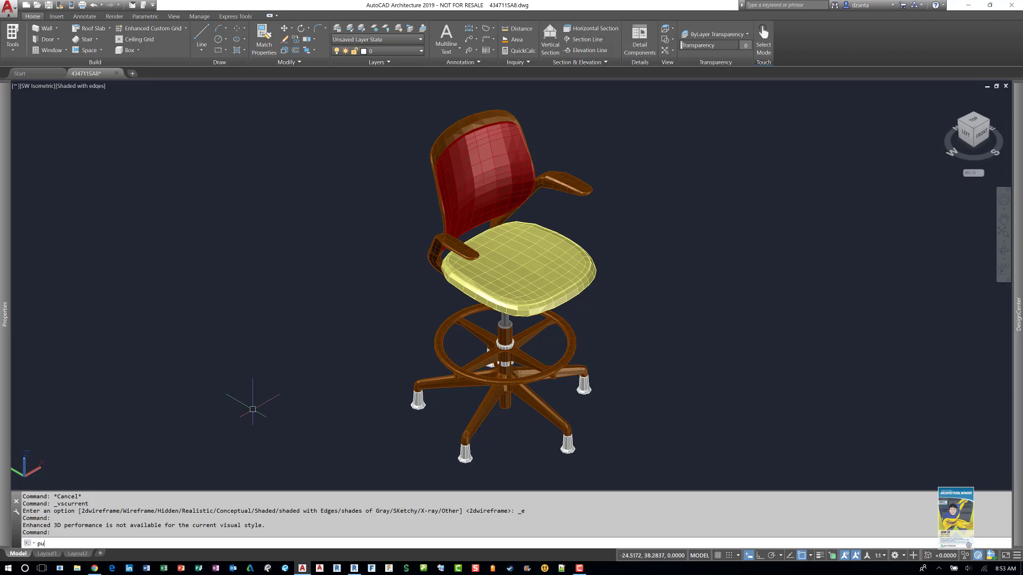
key(Return)
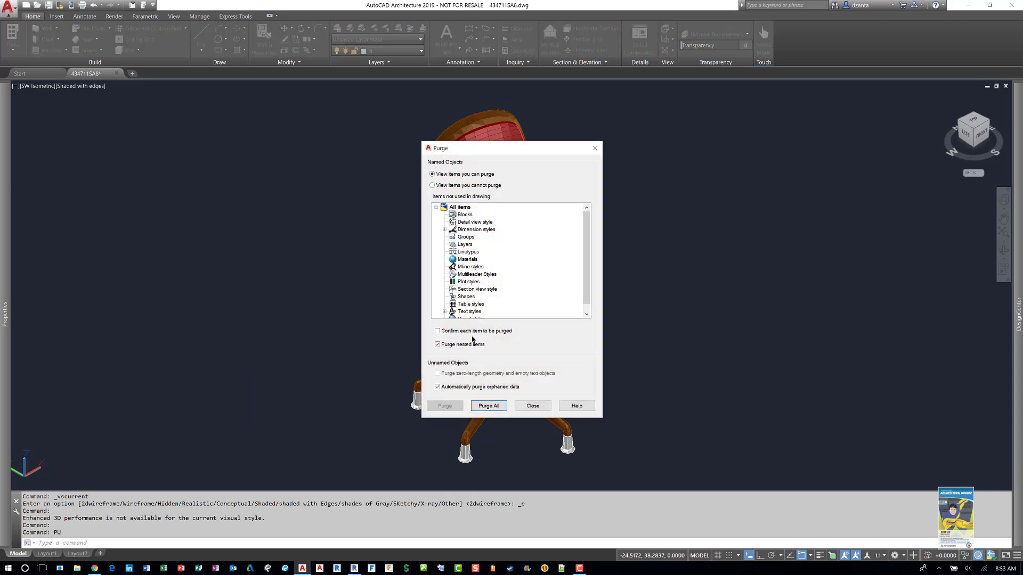
click(482, 406)
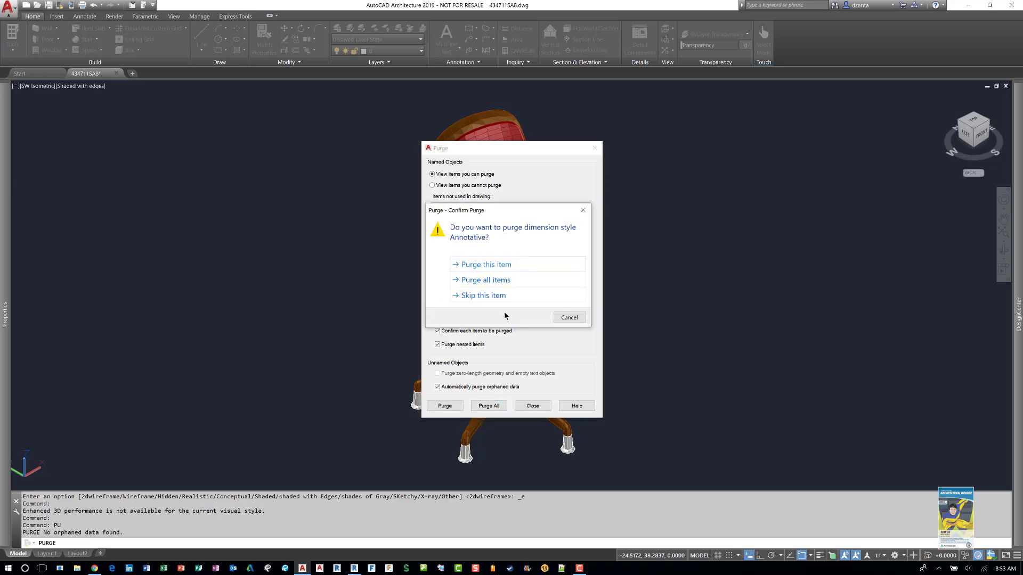
click(566, 317)
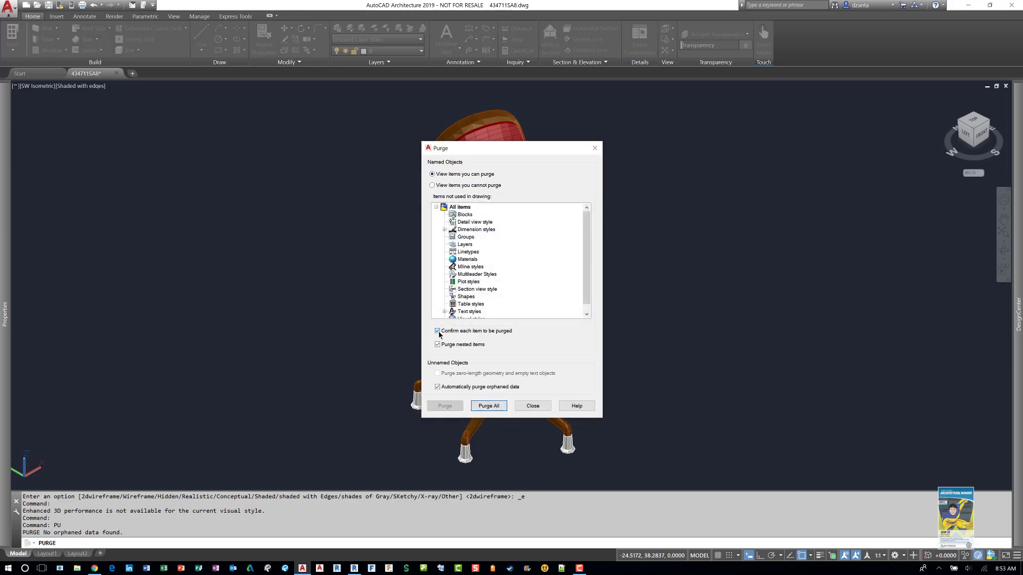
click(494, 408)
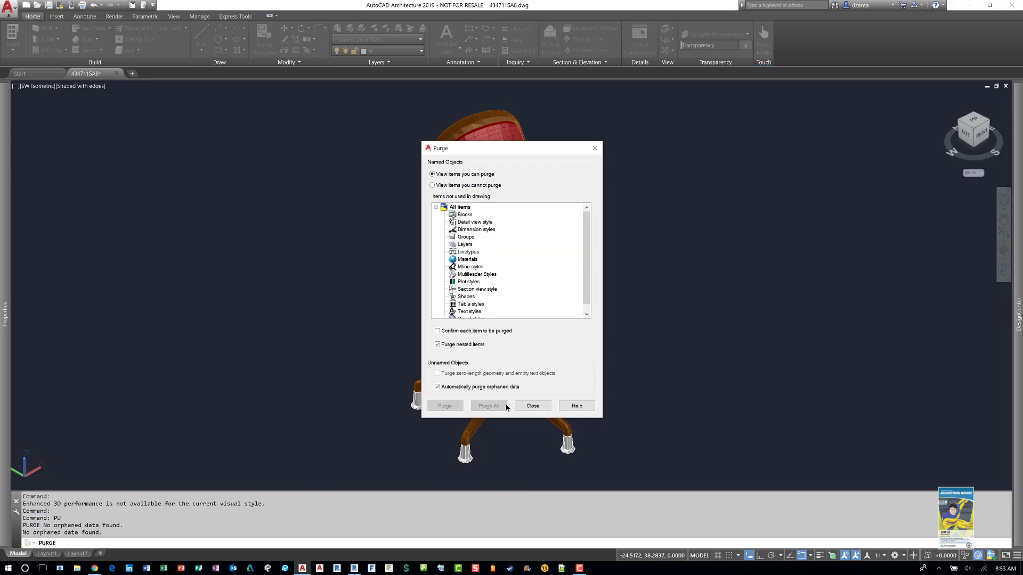
click(532, 406)
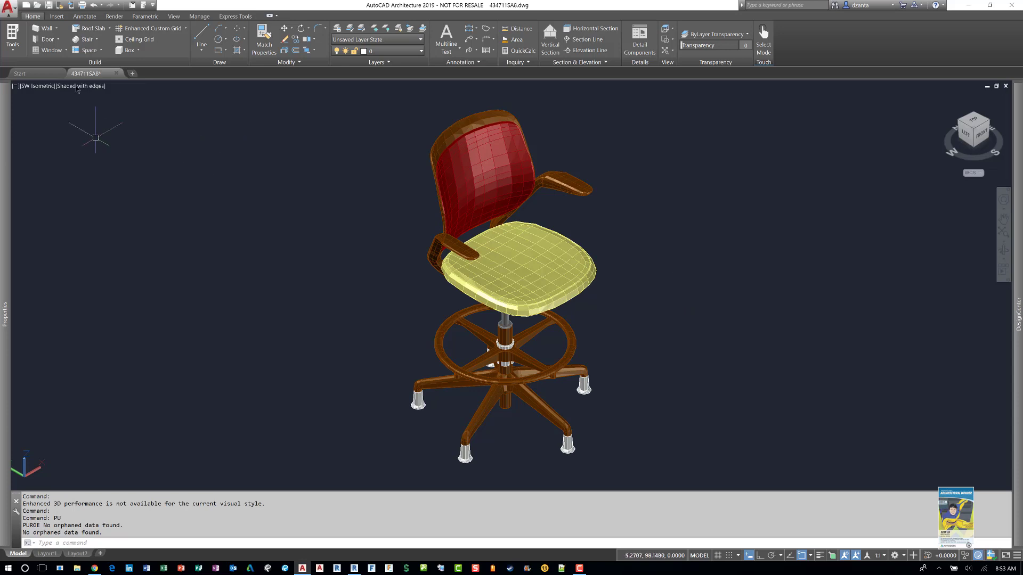
click(48, 7)
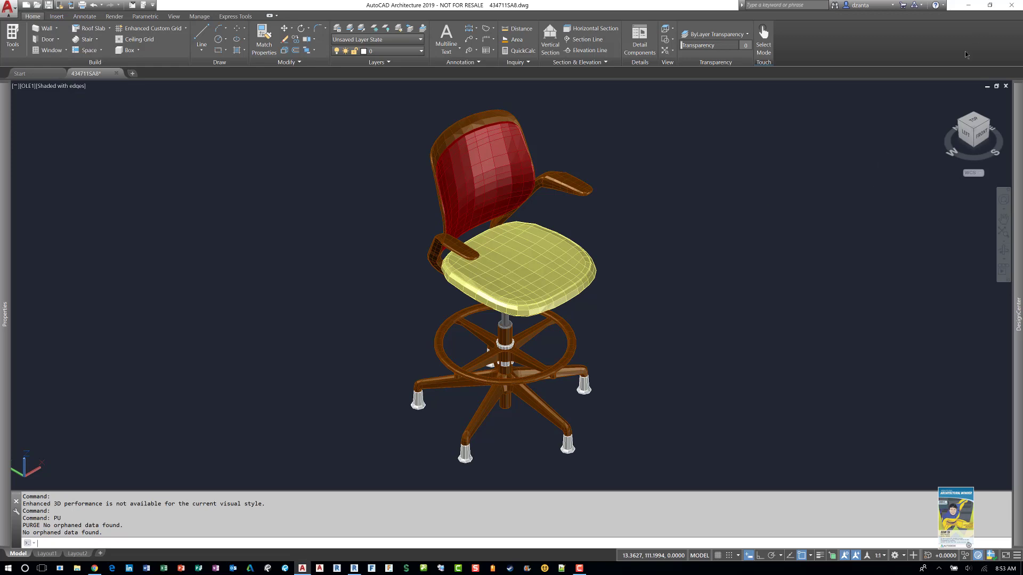
key(ctrl+s)
- Close AutoCAD and begin a new Revit family, selecting the Furniture.rft template
click(1010, 7)
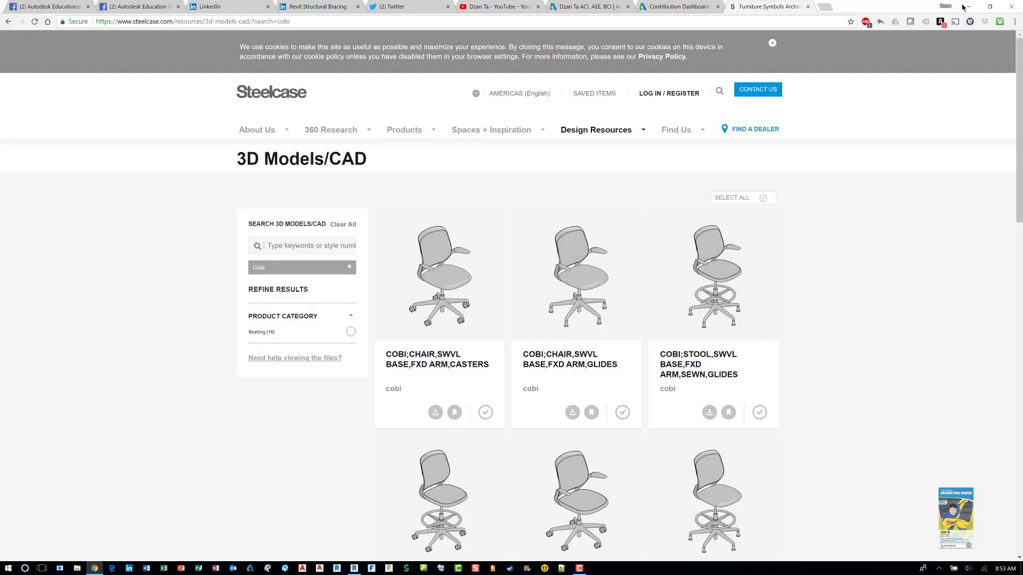
click(966, 6)
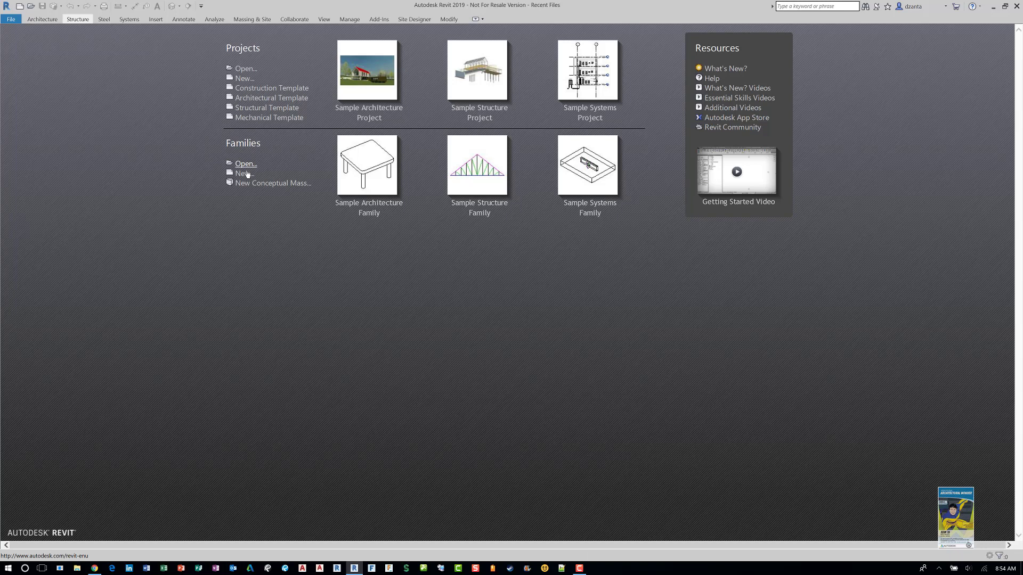
click(247, 174)
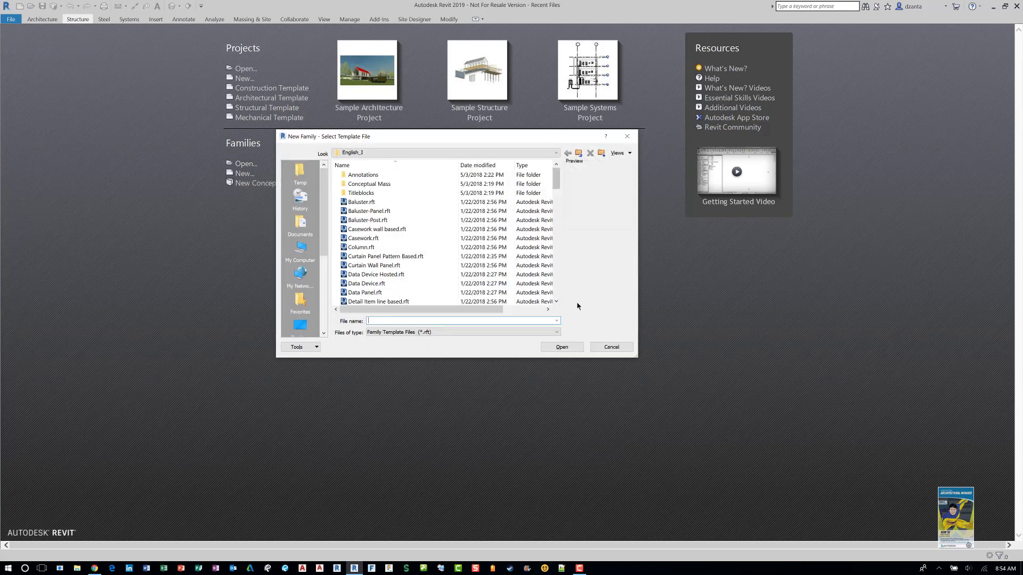
drag(636, 359, 732, 447)
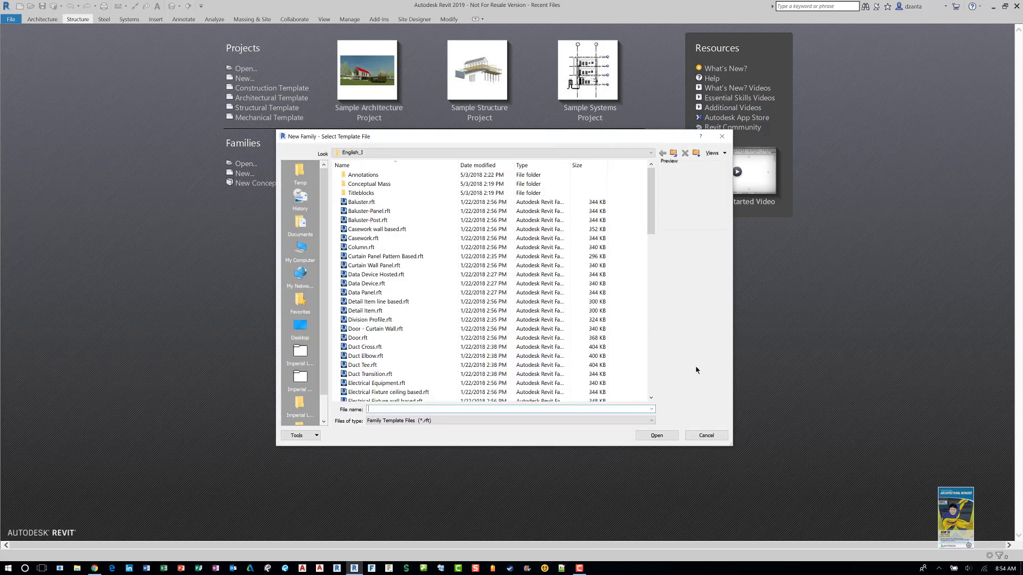
drag(641, 135, 670, 153)
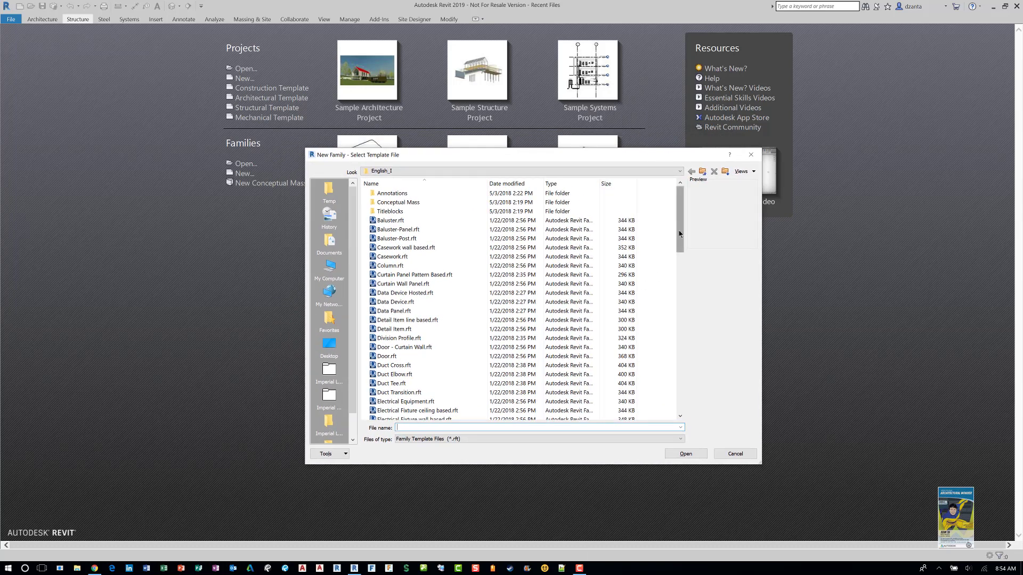
drag(679, 233, 686, 277)
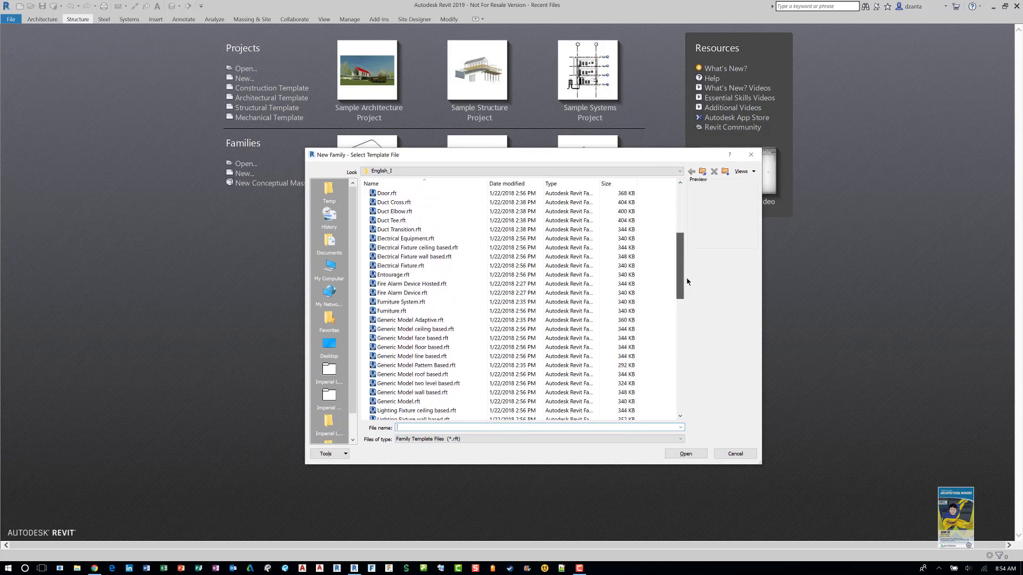
click(435, 311)
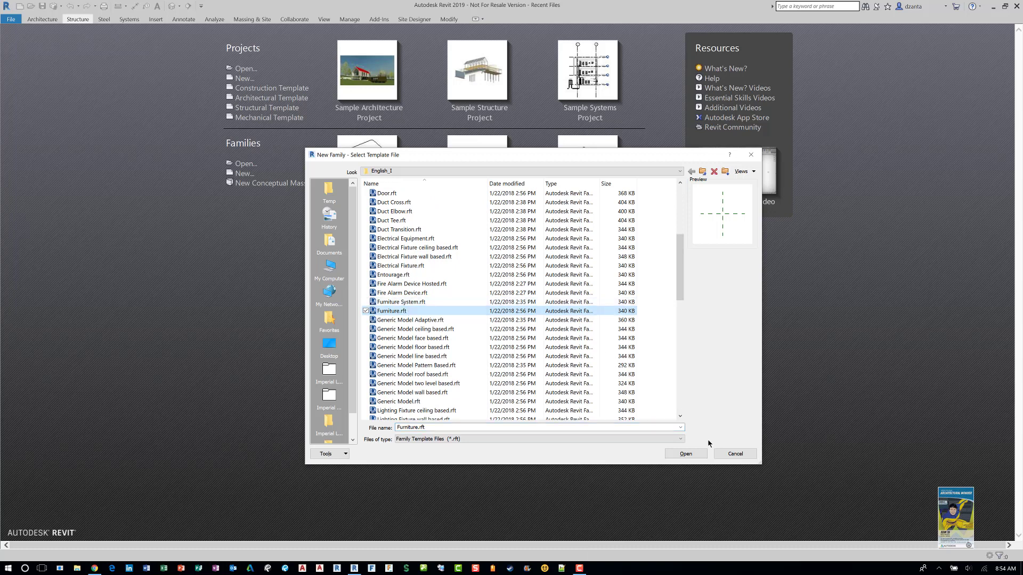
- Open the Furniture family template and launch Import CAD from the Insert tab
click(674, 453)
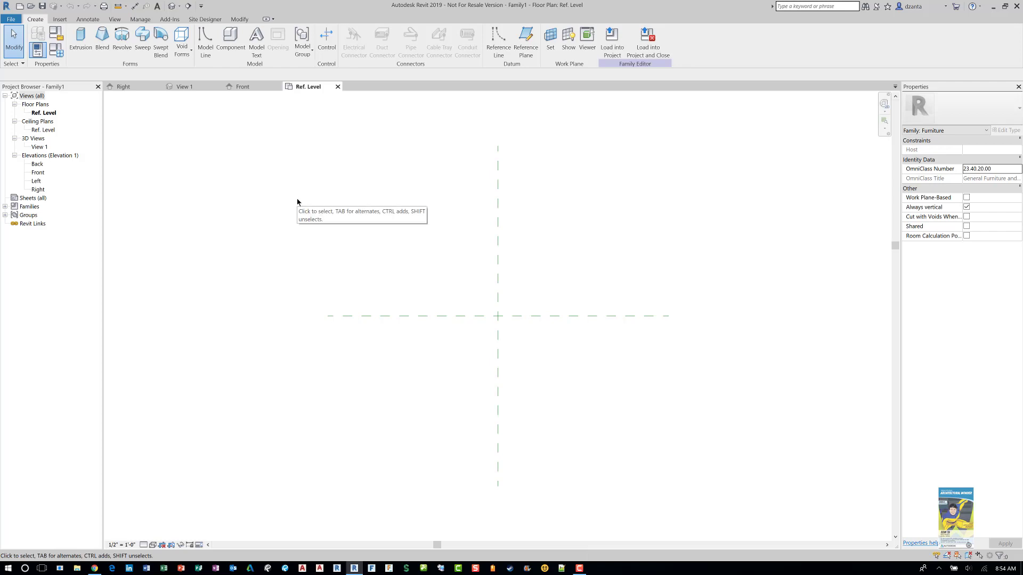
click(60, 19)
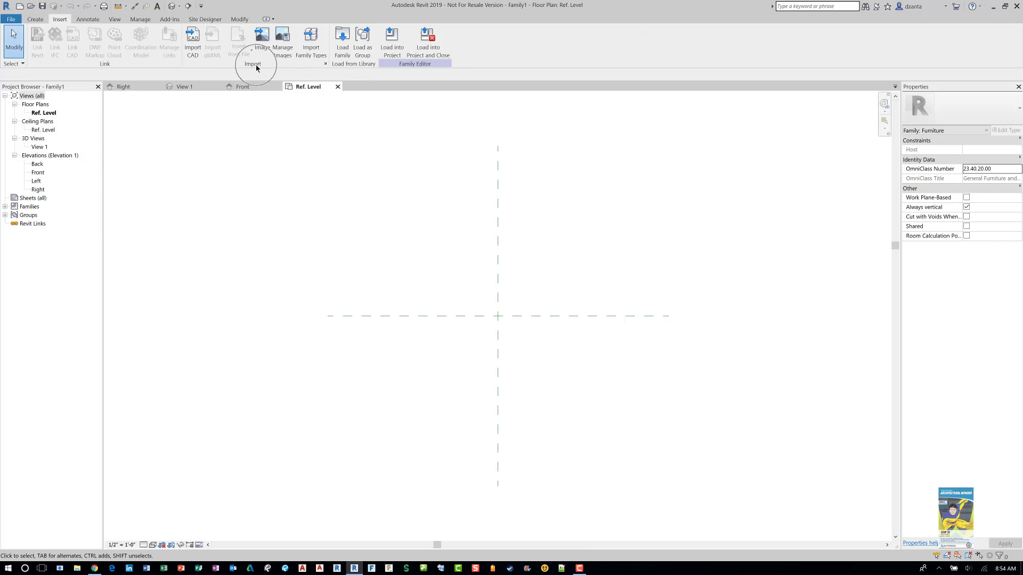
click(193, 58)
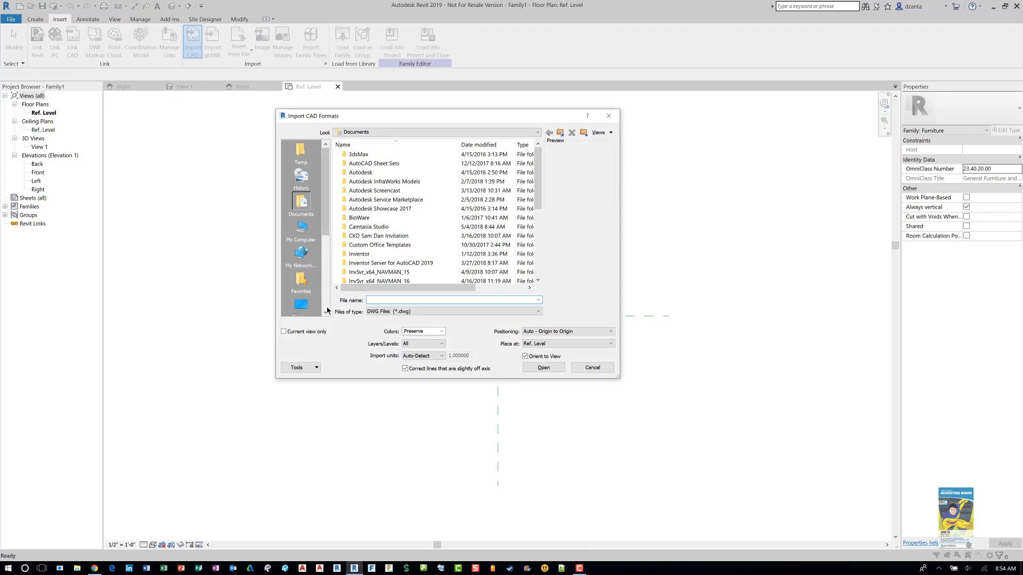
drag(325, 306, 329, 218)
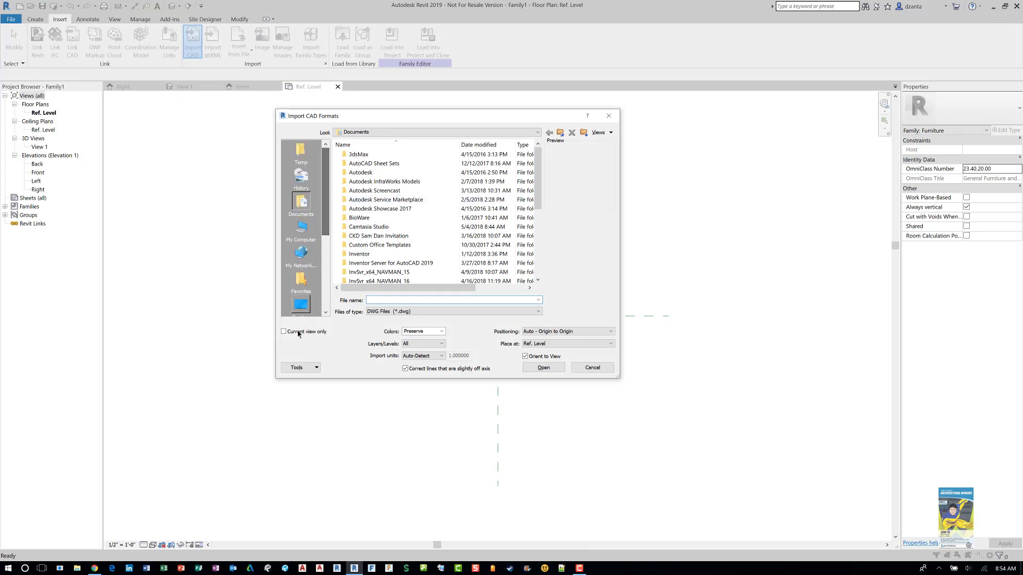
- Copy 434711SA8.dwg from the Downloads folder in File Explorer
click(78, 569)
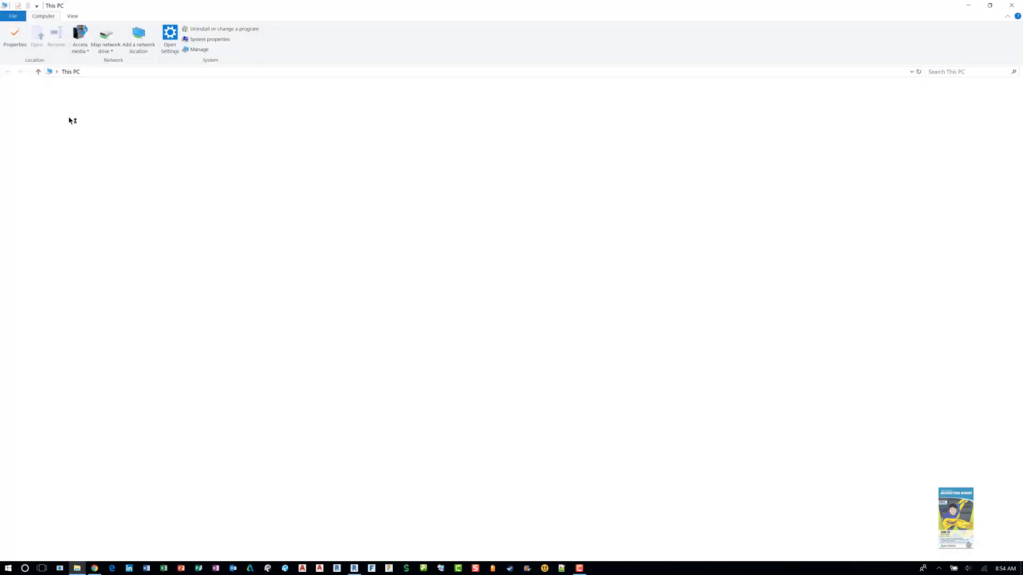
click(60, 115)
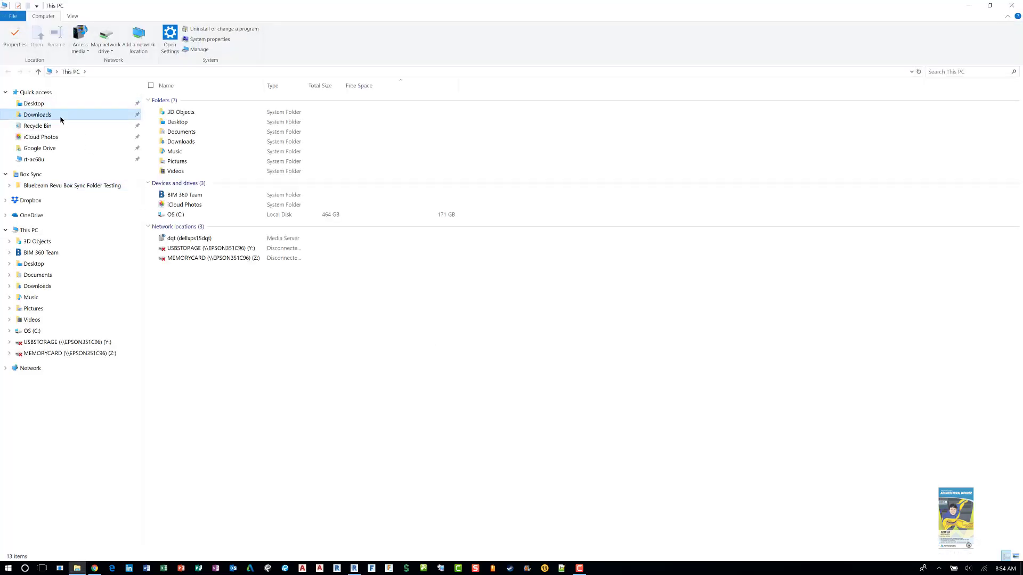
click(210, 110)
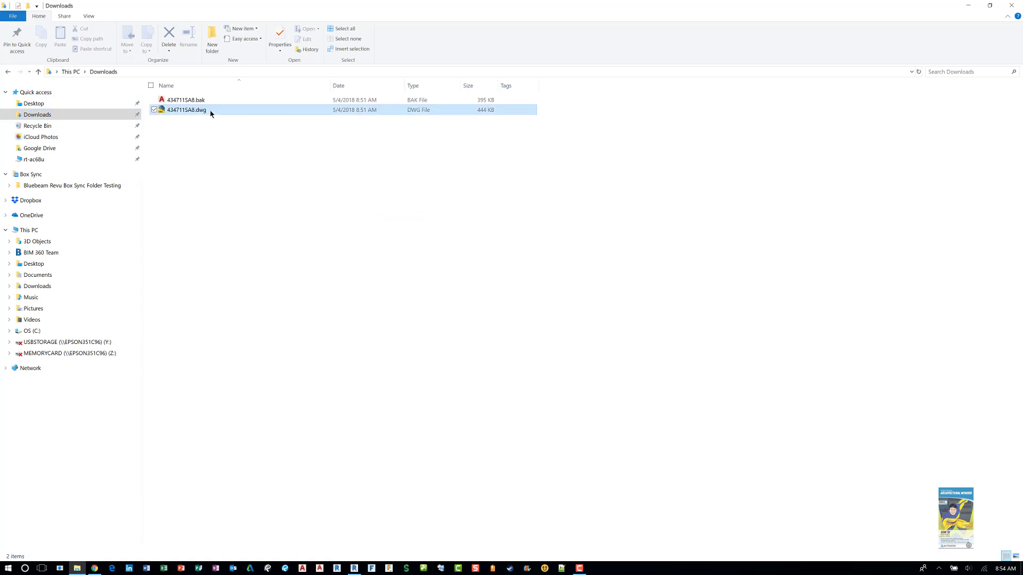
right_click(210, 111)
click(164, 299)
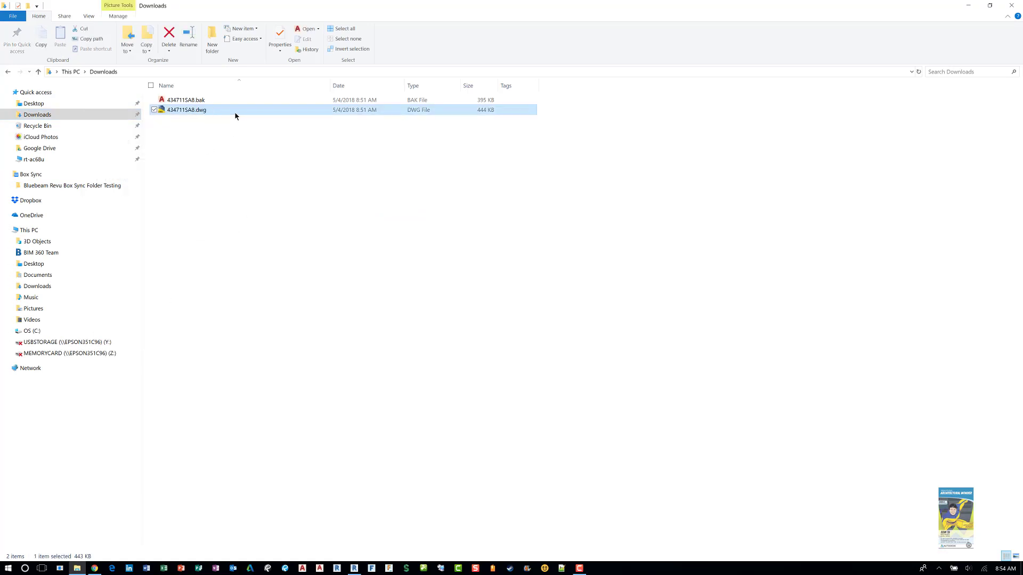
right_click(234, 112)
click(174, 292)
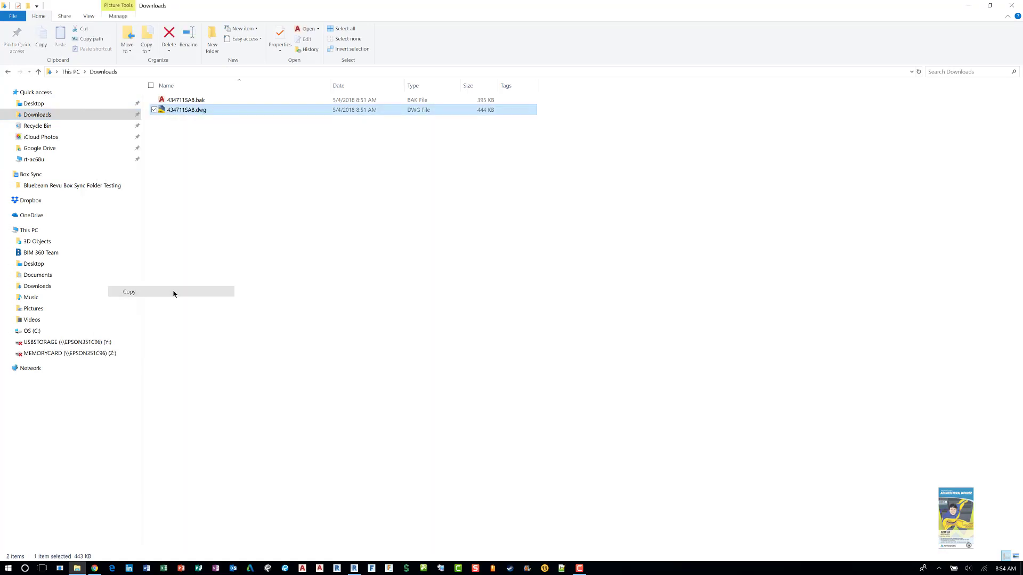
- Paste the DWG copy into the C:\Temp folder
click(91, 333)
double_click(184, 216)
right_click(258, 302)
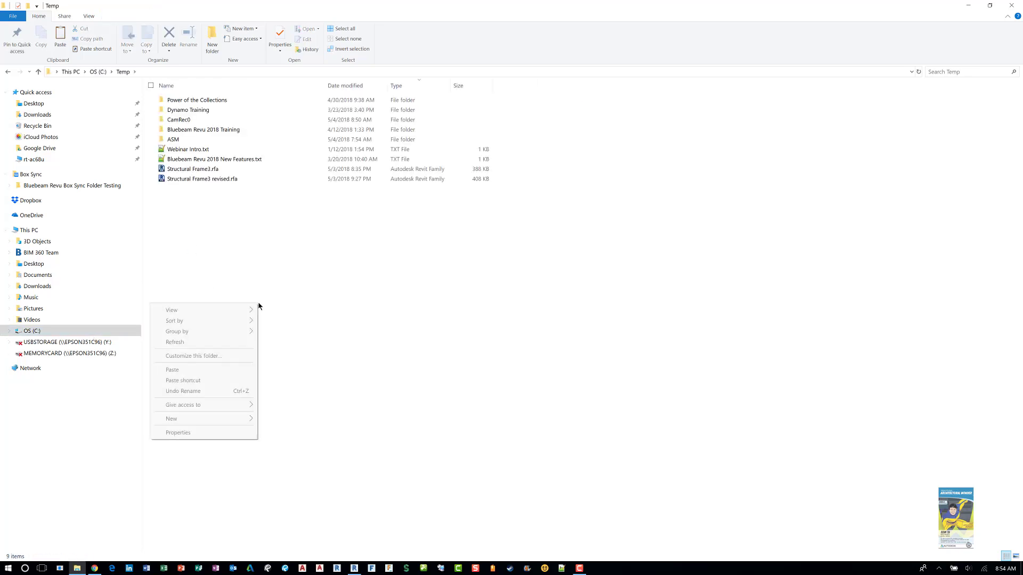
click(231, 366)
click(679, 171)
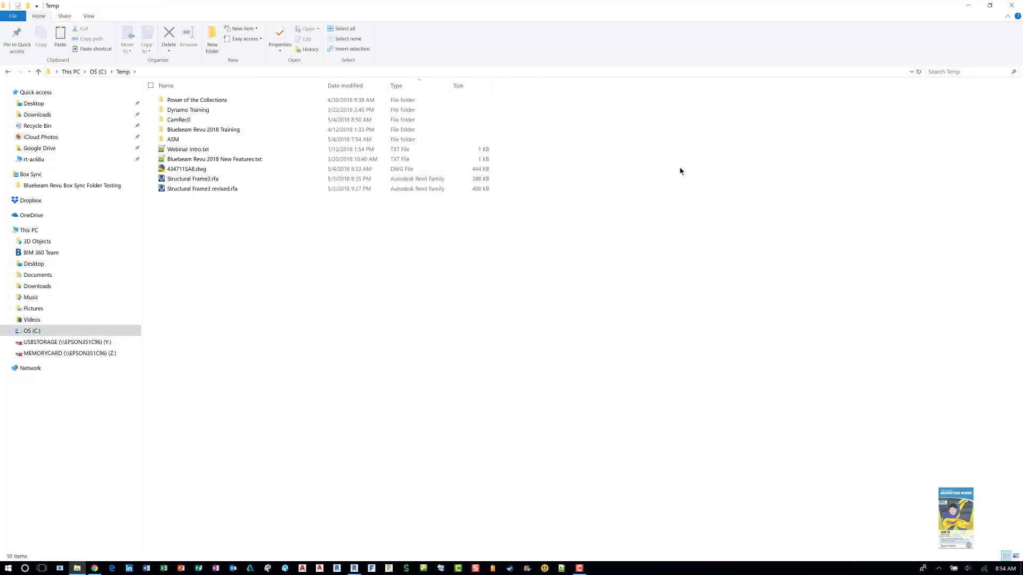
- Import 434711SA8.dwg from C:\Temp into the family's Ref. Level plan
click(1011, 5)
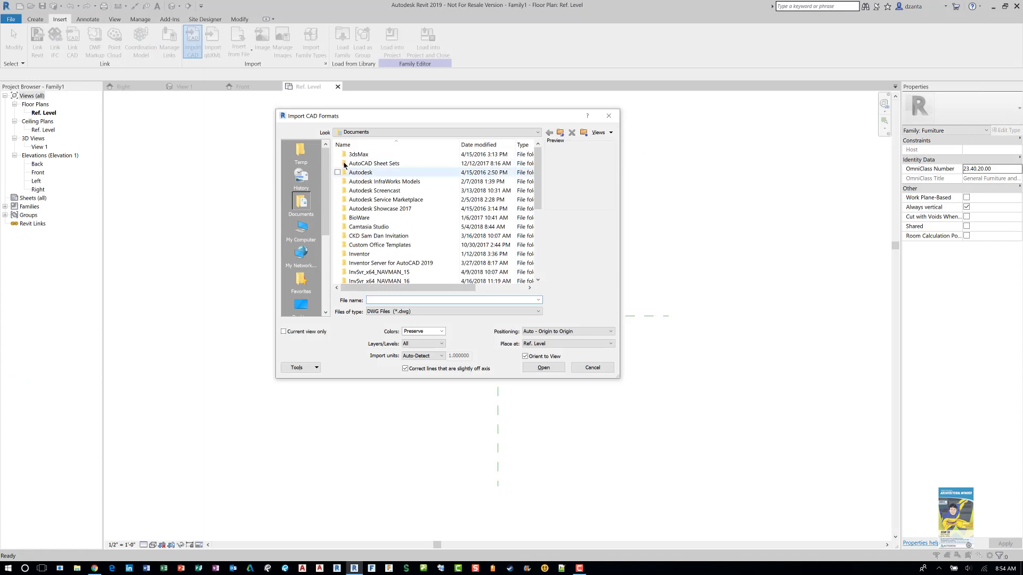
click(301, 154)
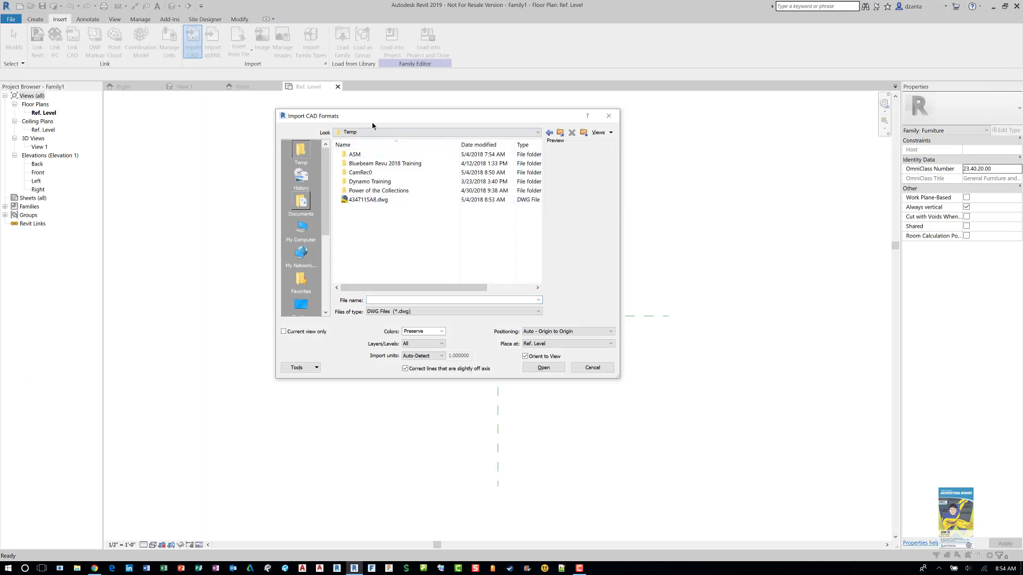
click(373, 200)
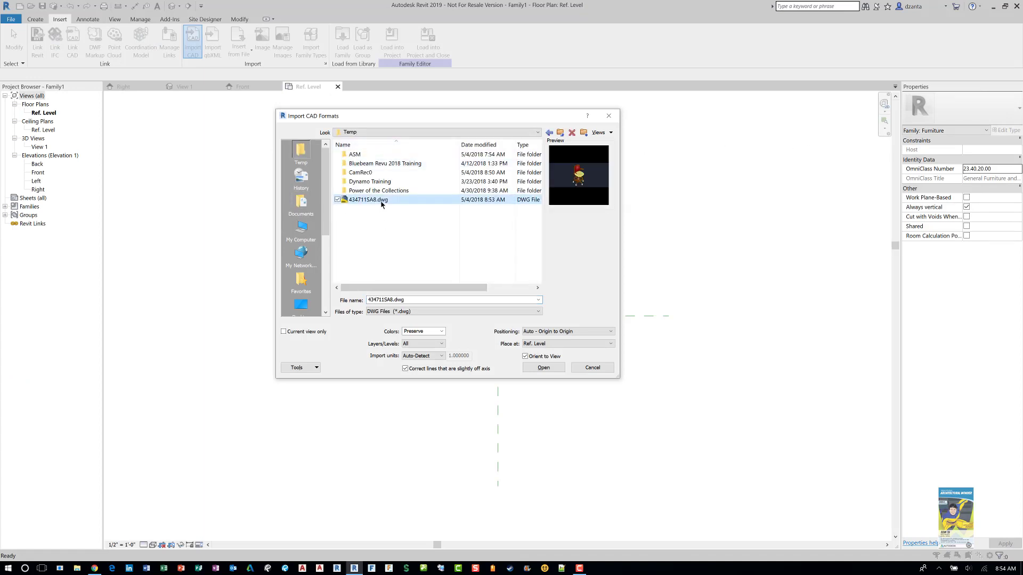
drag(551, 120, 594, 178)
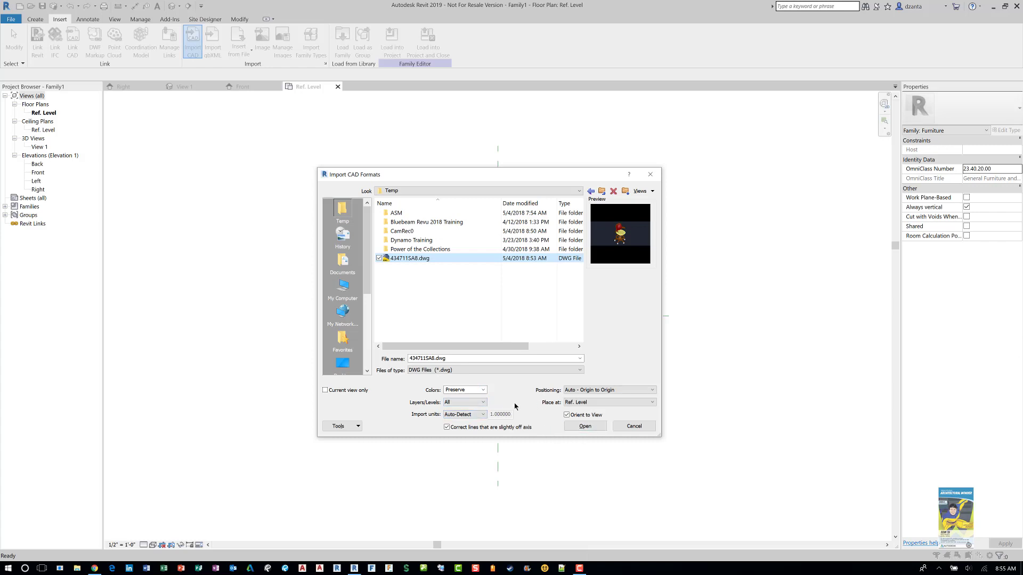
click(585, 426)
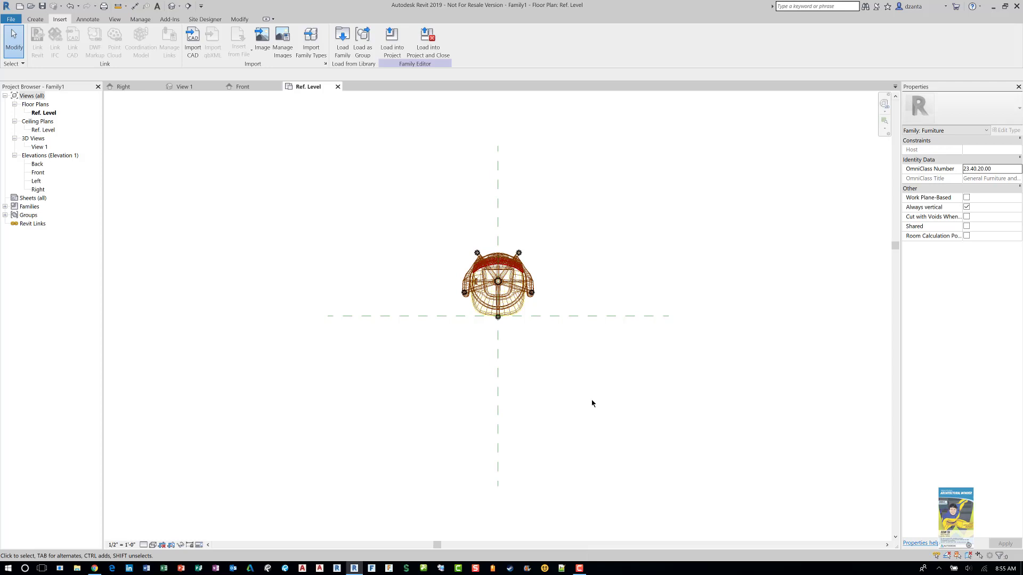
- Verify the Center Left/Right and Center Front/Back reference planes define the origin
click(496, 196)
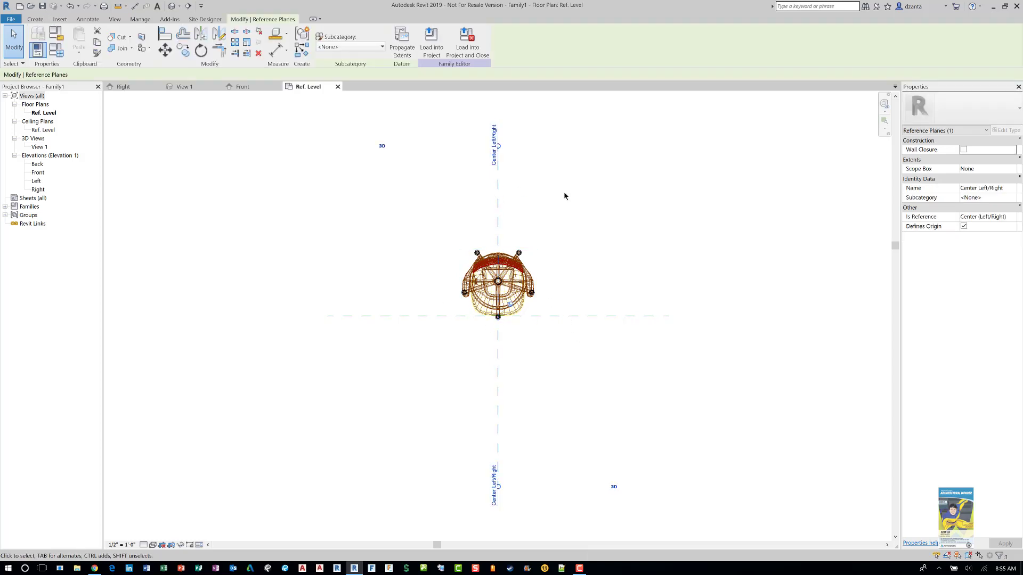
click(609, 285)
click(618, 316)
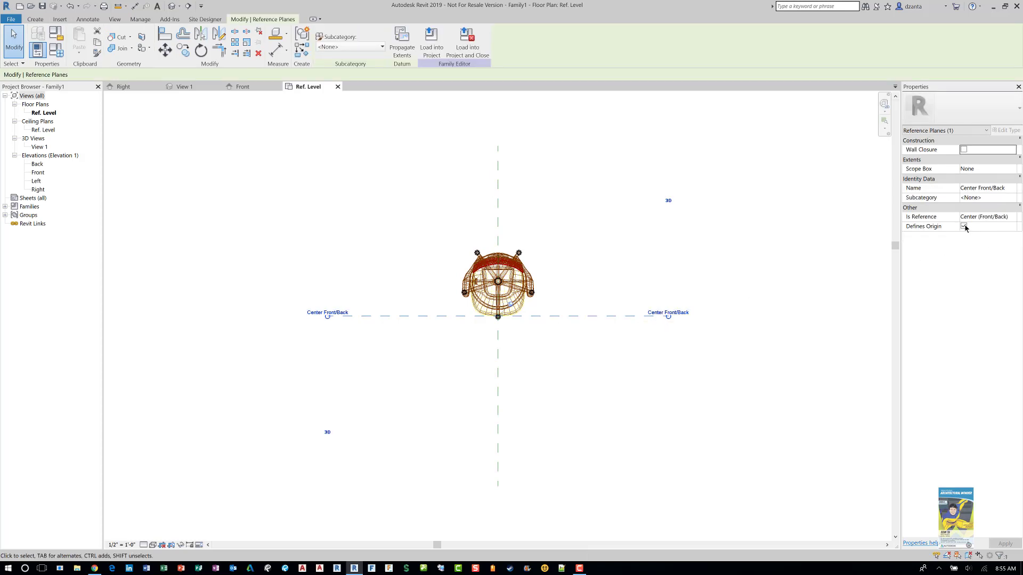
click(708, 358)
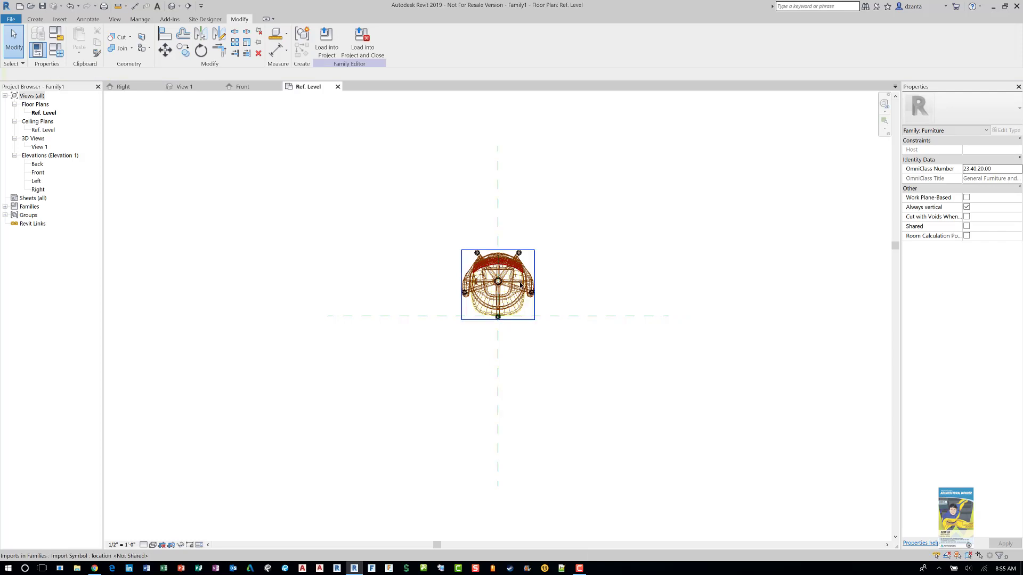
scroll(496, 279, up, 2)
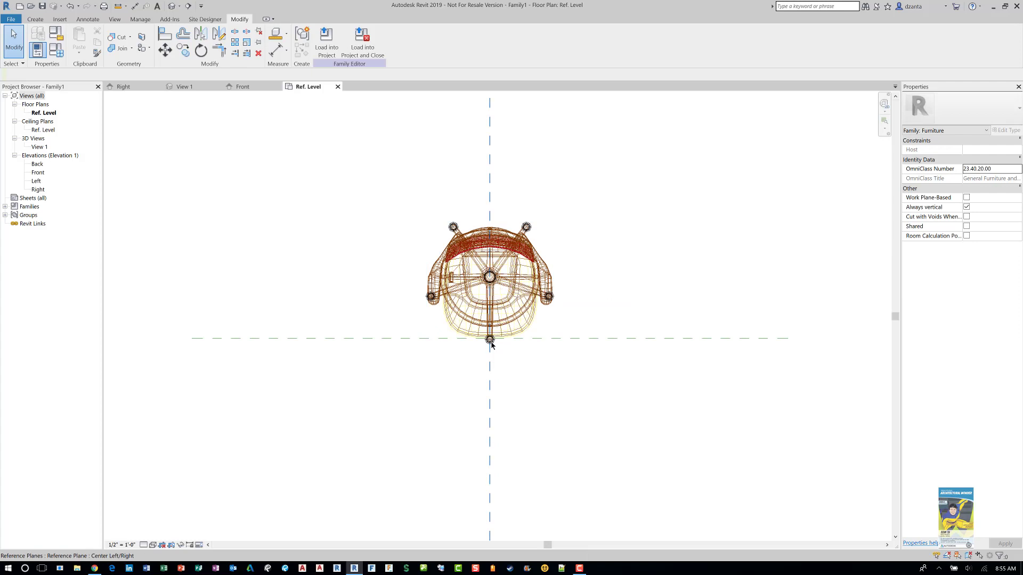
- Try moving the imported chair with MV, dismissing the pinned-element error
click(513, 301)
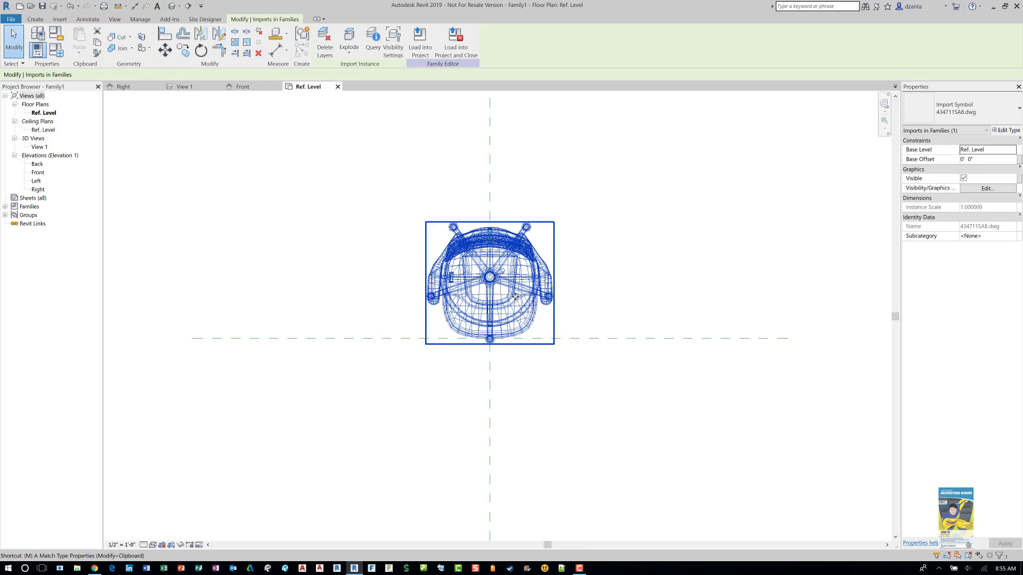
scroll(513, 301, up, 6)
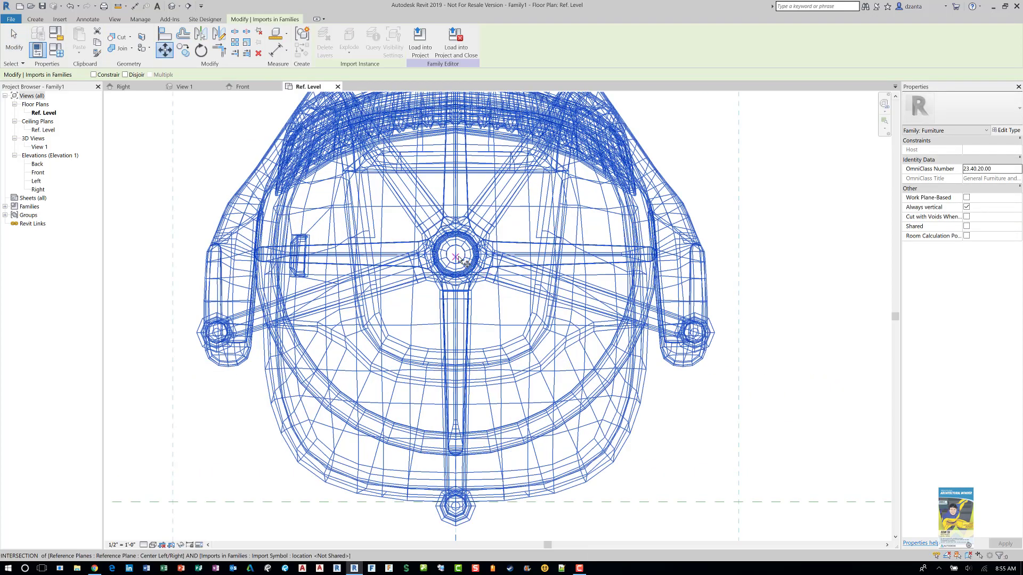
key(m)
key(v)
click(455, 256)
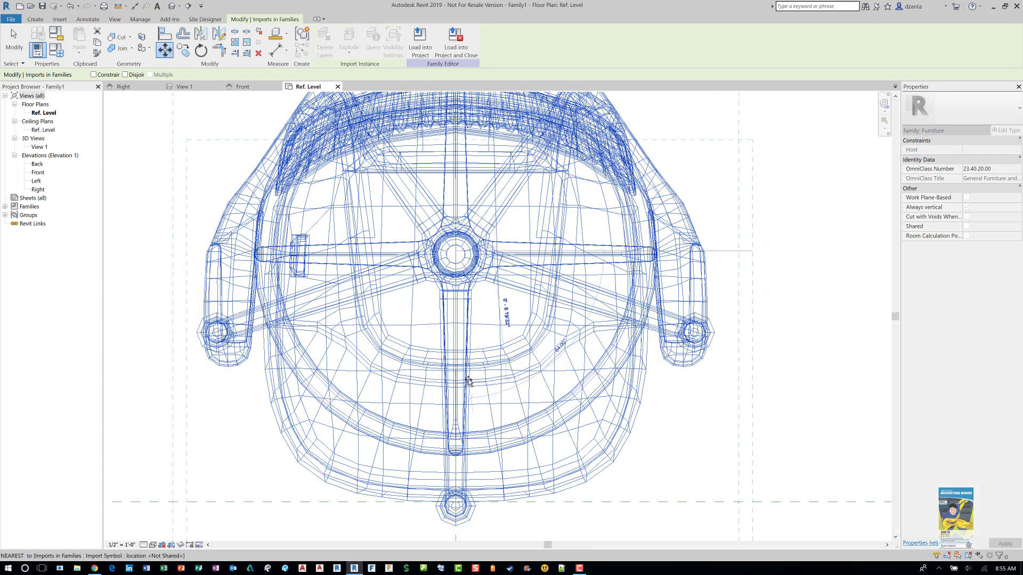
middle_drag(475, 386, 471, 277)
scroll(450, 391, up, 4)
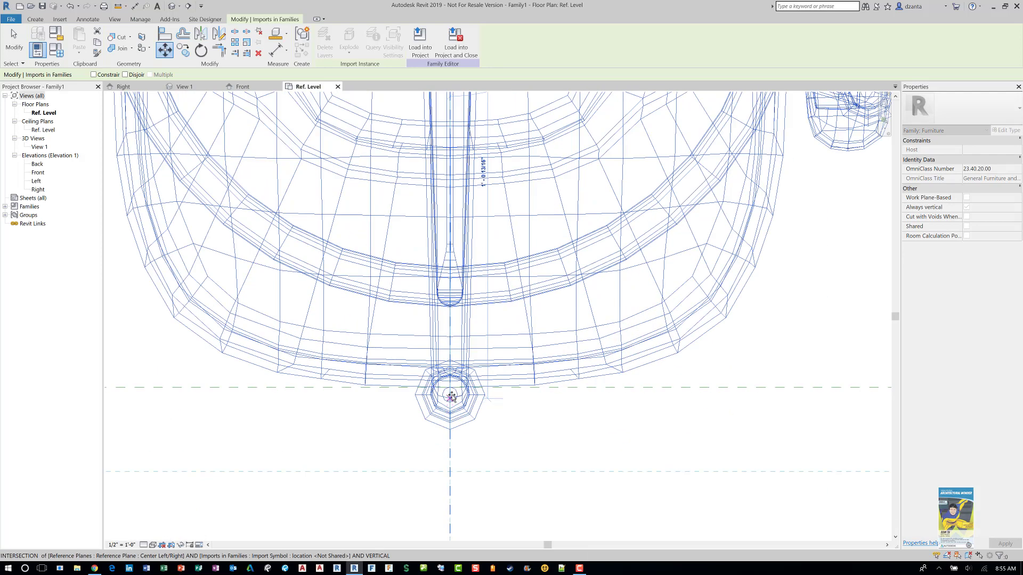
click(449, 385)
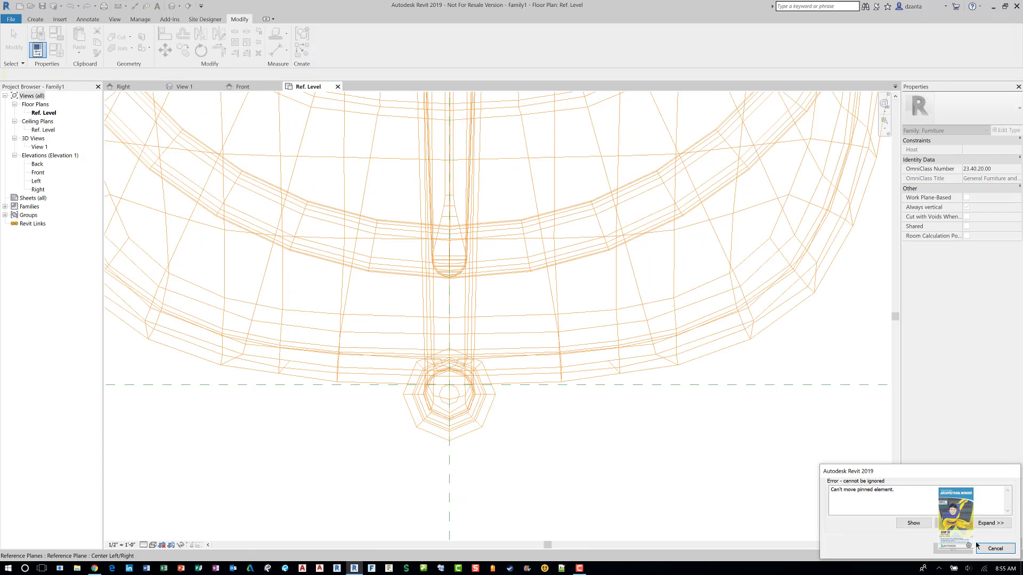
click(993, 548)
scroll(596, 330, down, 3)
- Move the chair's central hub onto the reference-plane intersection and clear the selection
click(601, 224)
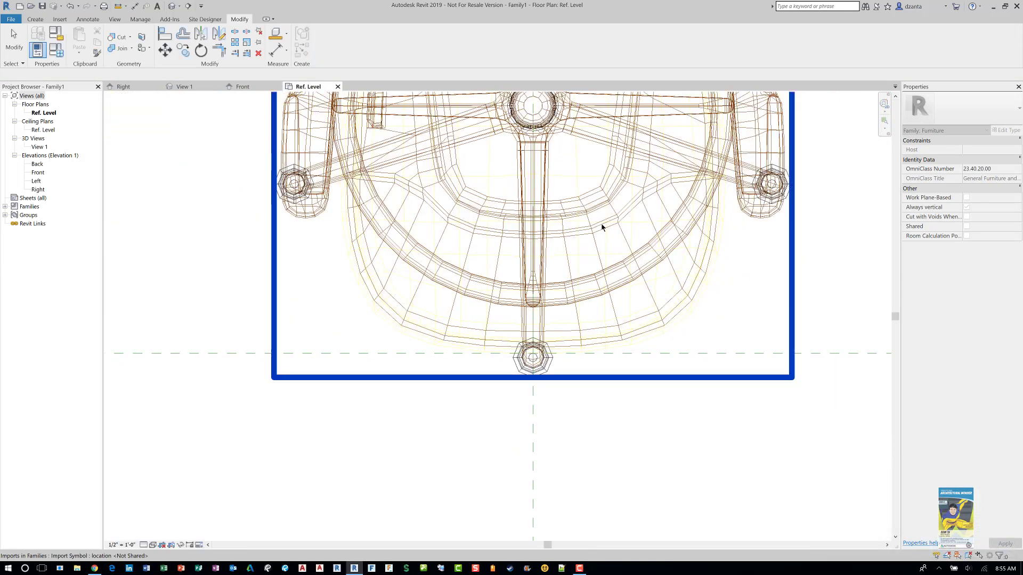
scroll(602, 225, down, 2)
middle_drag(609, 244, 555, 319)
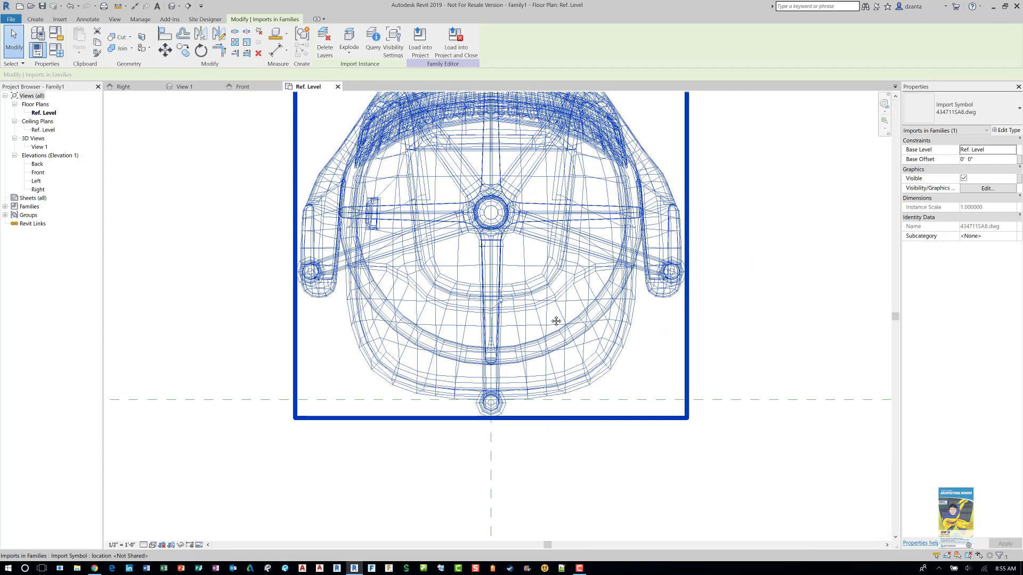
middle_drag(557, 385, 560, 450)
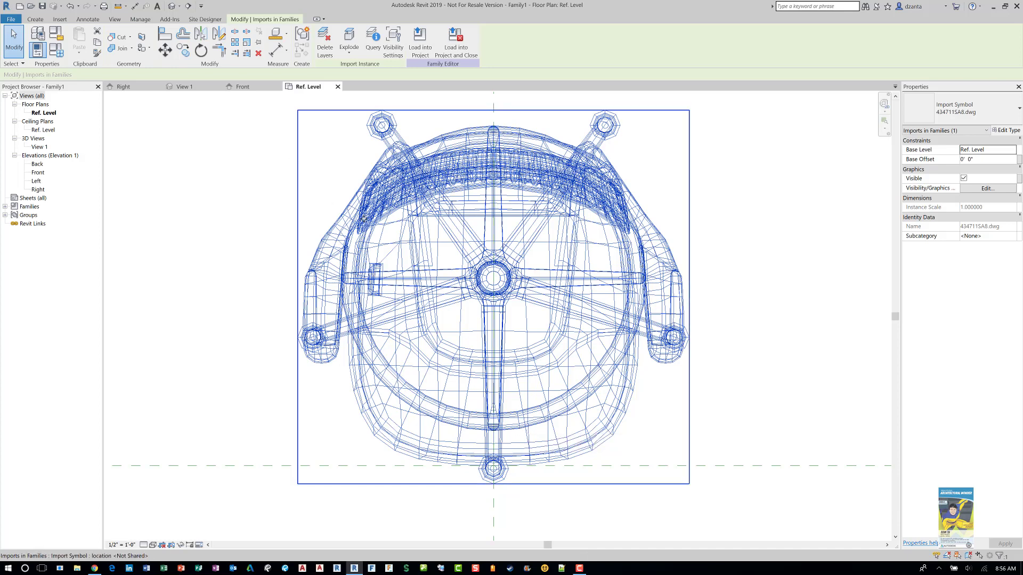
click(163, 53)
scroll(490, 274, up, 4)
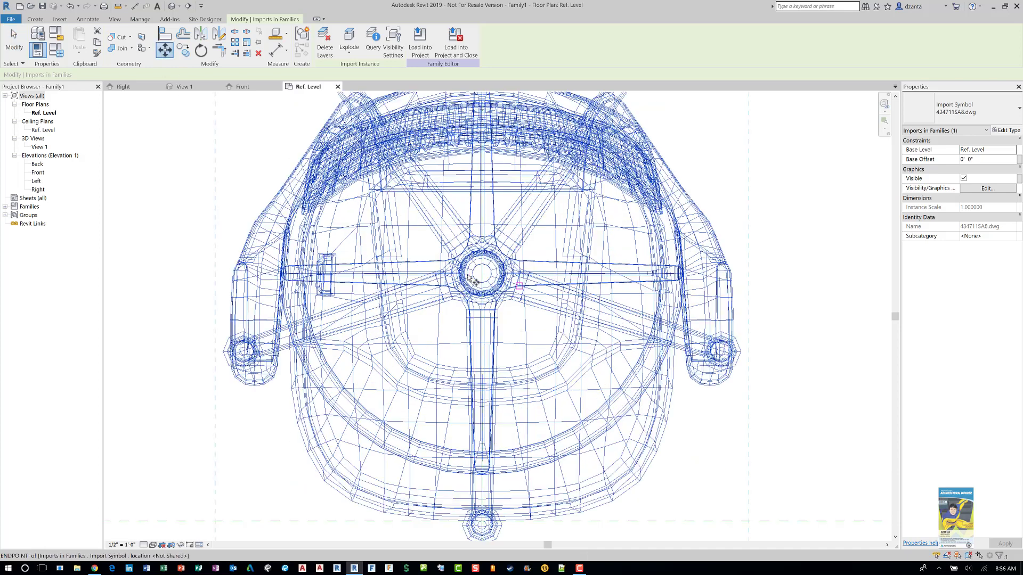
click(490, 274)
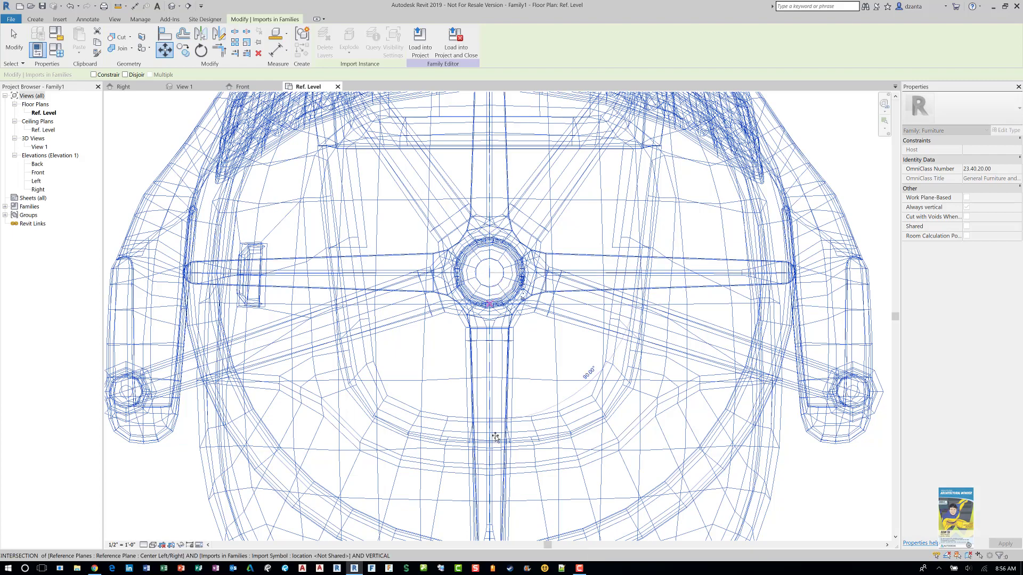
scroll(499, 393, up, 4)
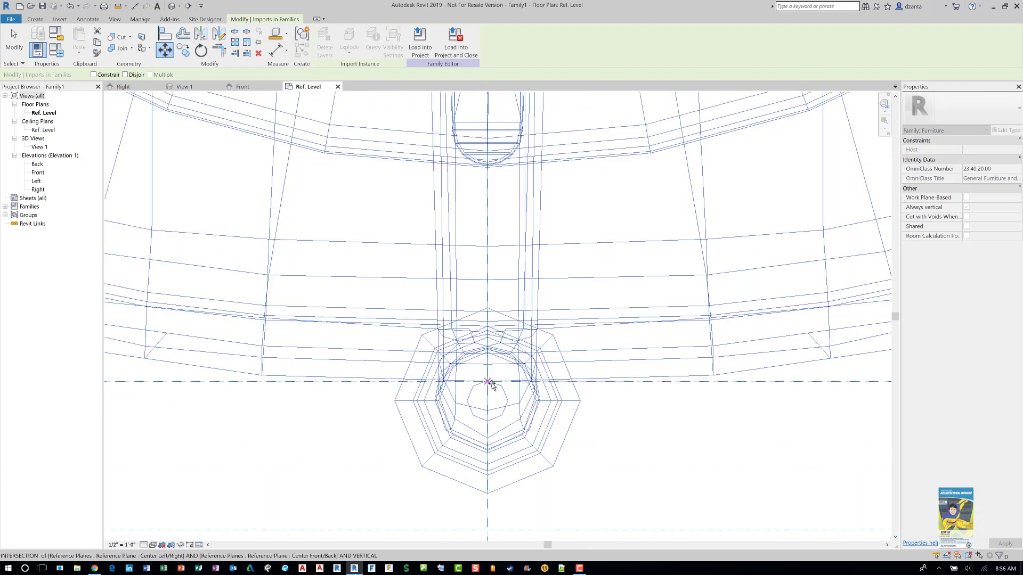
click(488, 381)
scroll(501, 386, down, 4)
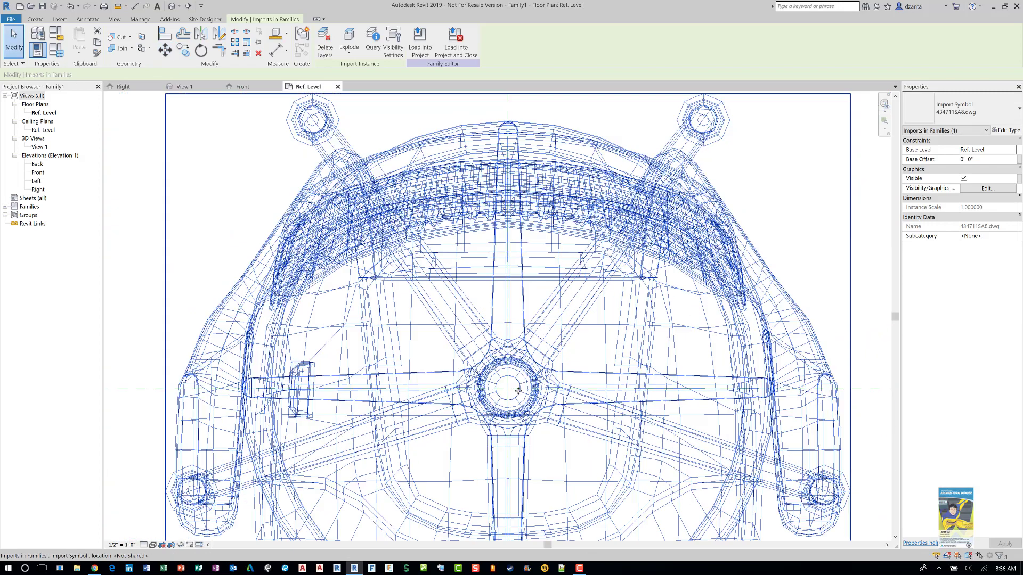
scroll(518, 391, down, 5)
key(Escape)
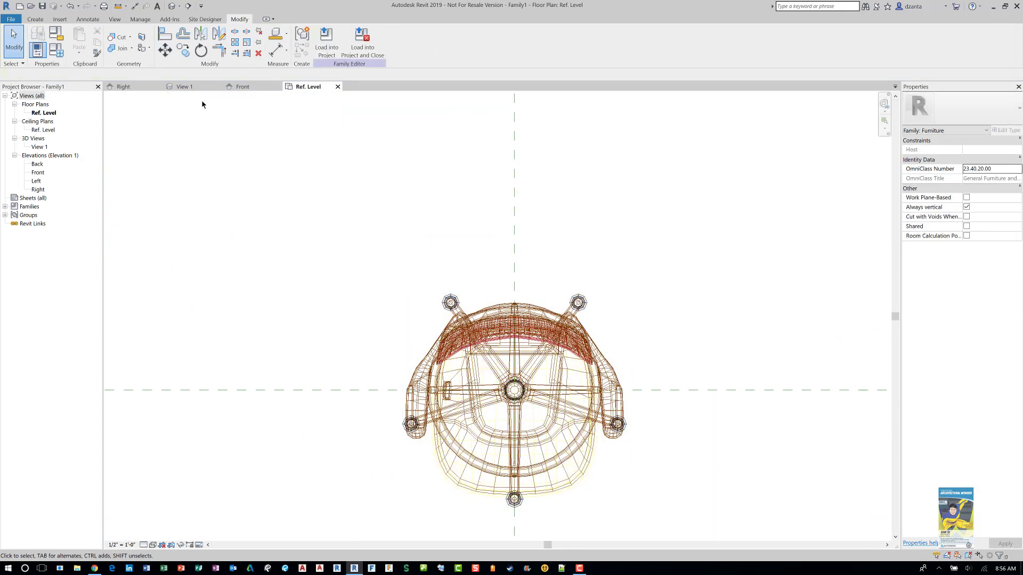
- Open the default 3D view of the cobi stool and switch its visual style to Shaded
click(176, 10)
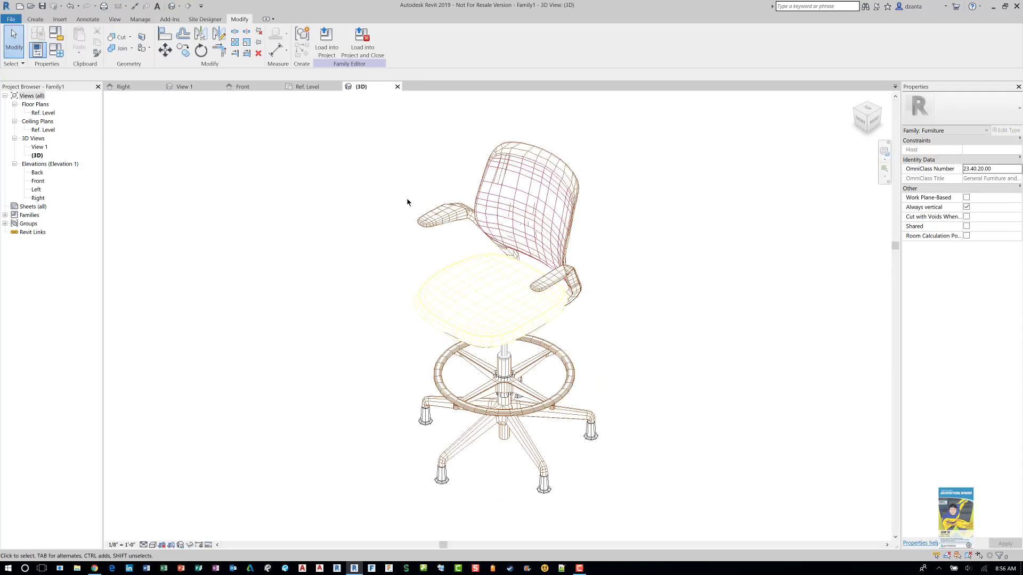
click(152, 544)
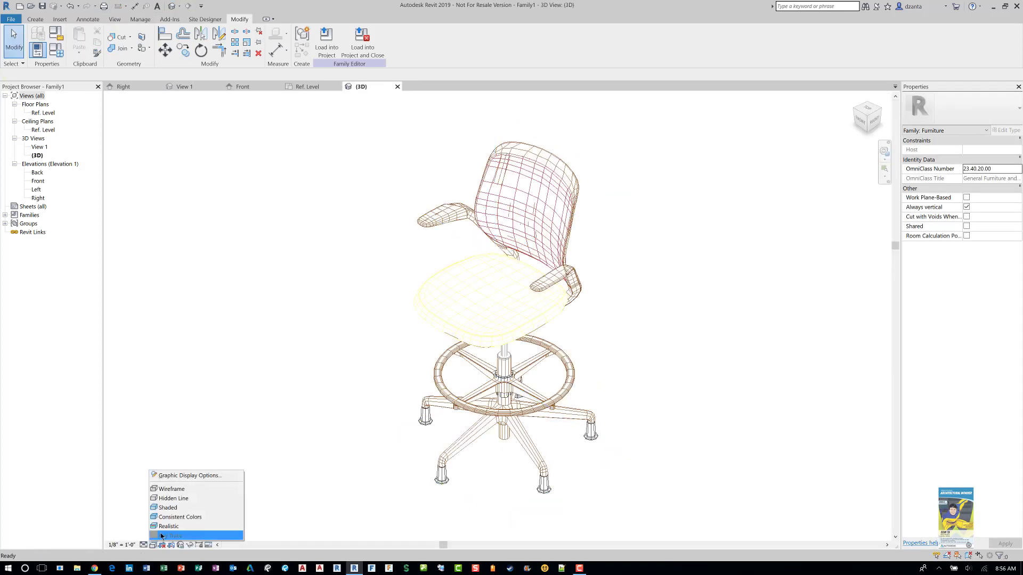
click(165, 510)
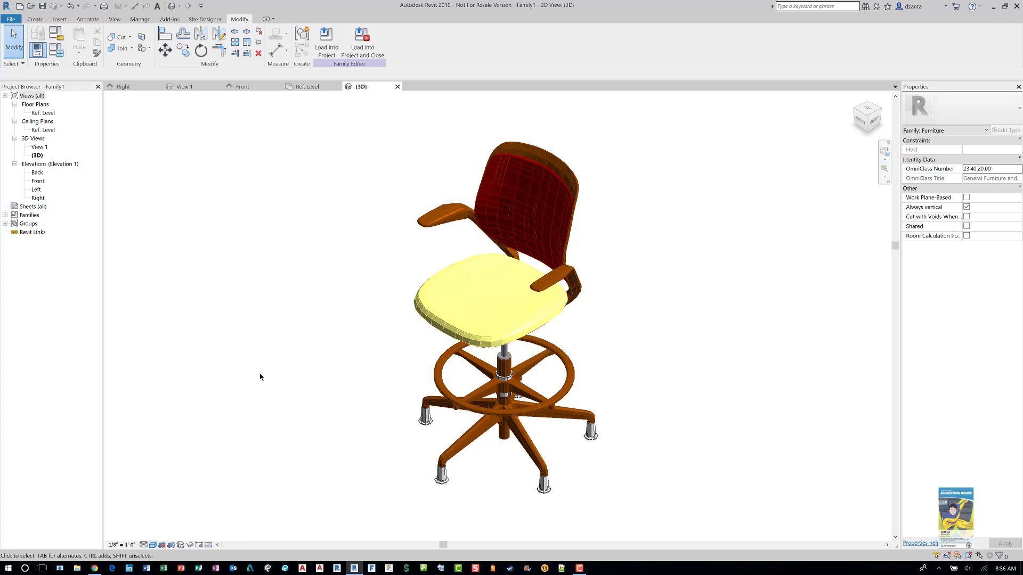
- Create a new project from the Architectural Template
click(21, 8)
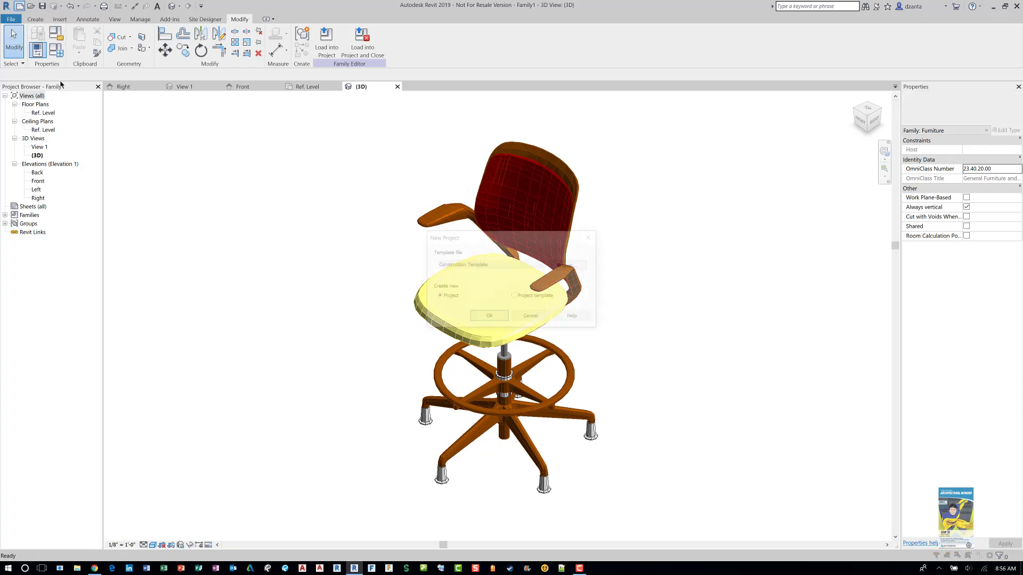
click(472, 270)
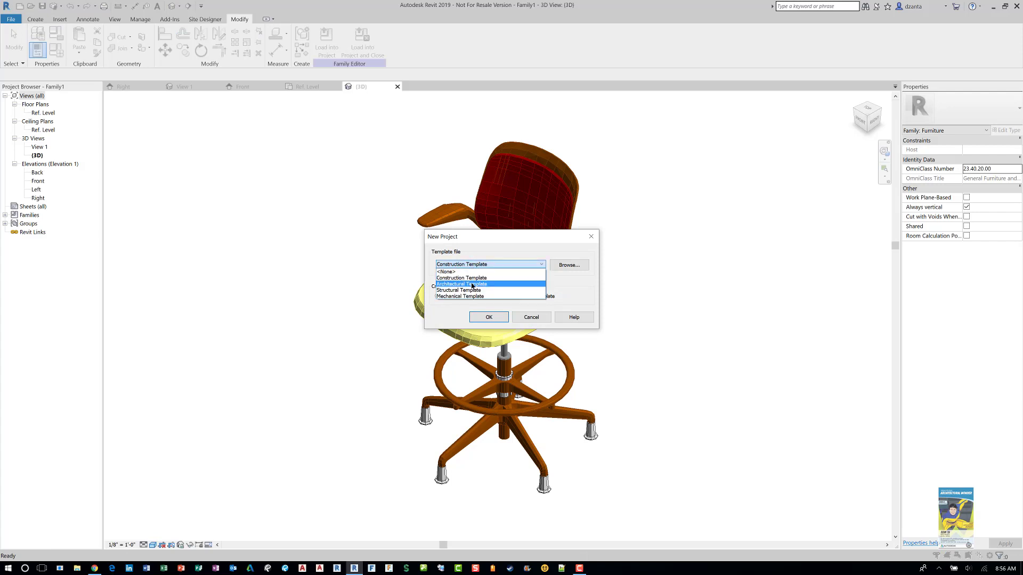
click(473, 282)
click(488, 317)
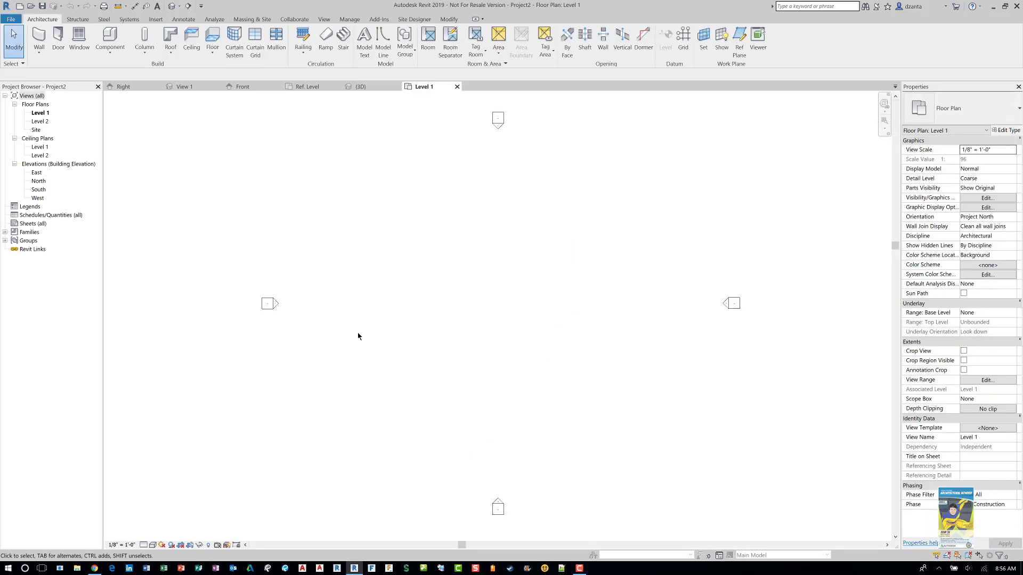
- Load the stool family from Family1 into the new project and place one chair on Level 1
key(ctrl+Tab)
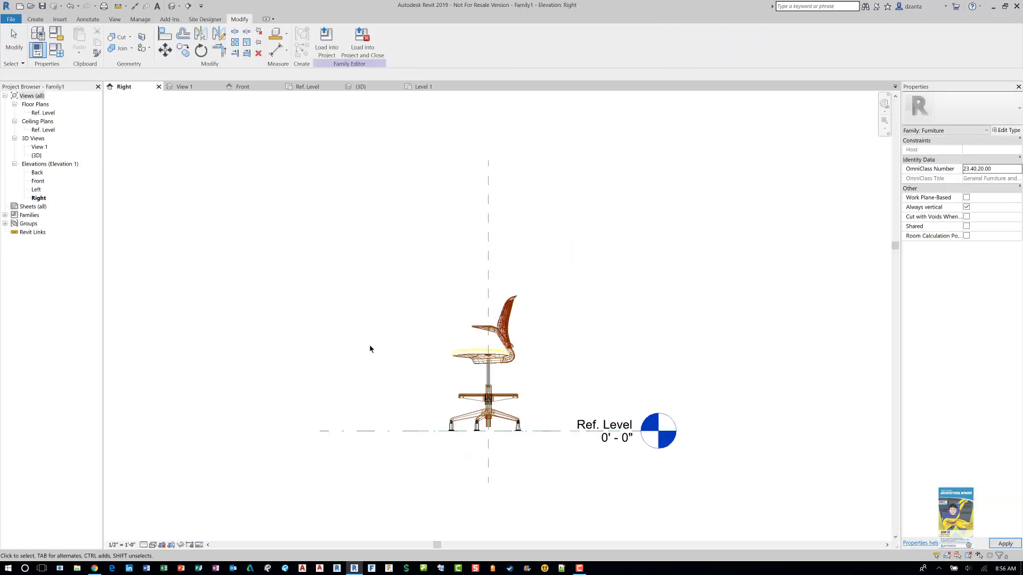
click(328, 41)
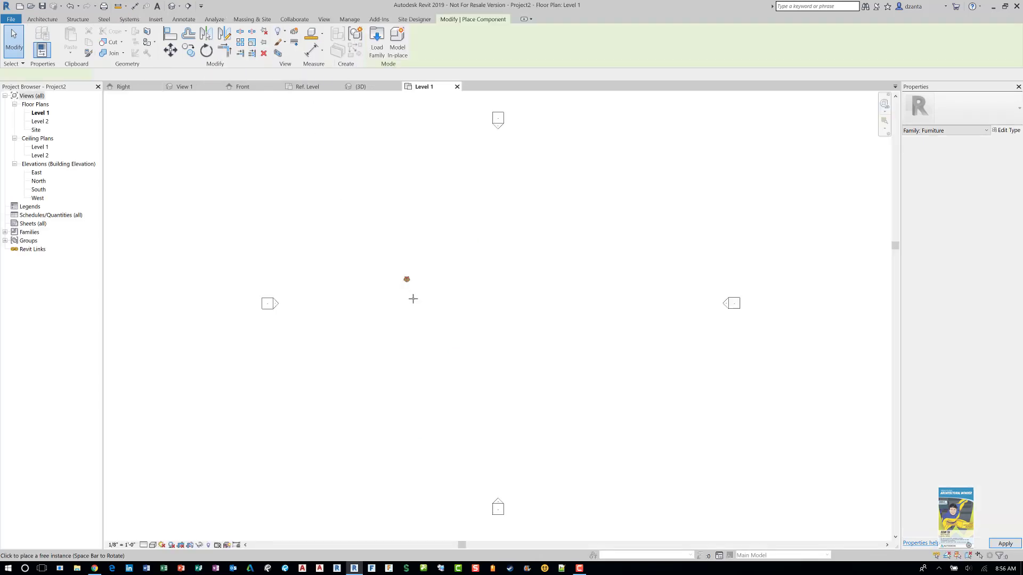
click(492, 303)
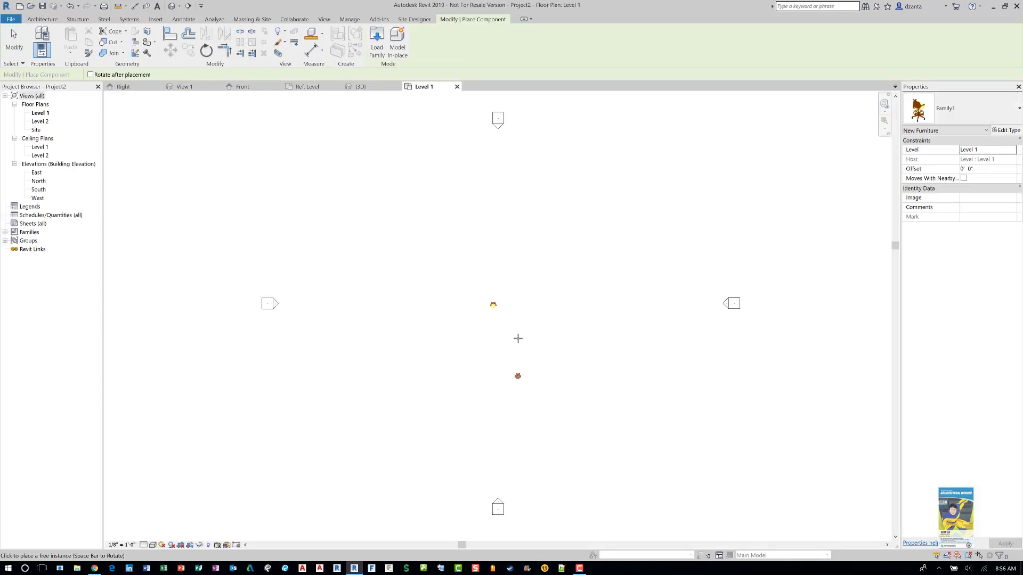
scroll(504, 318, up, 1)
scroll(504, 318, up, 3)
key(Escape)
key(Escape)
middle_drag(518, 276, 506, 329)
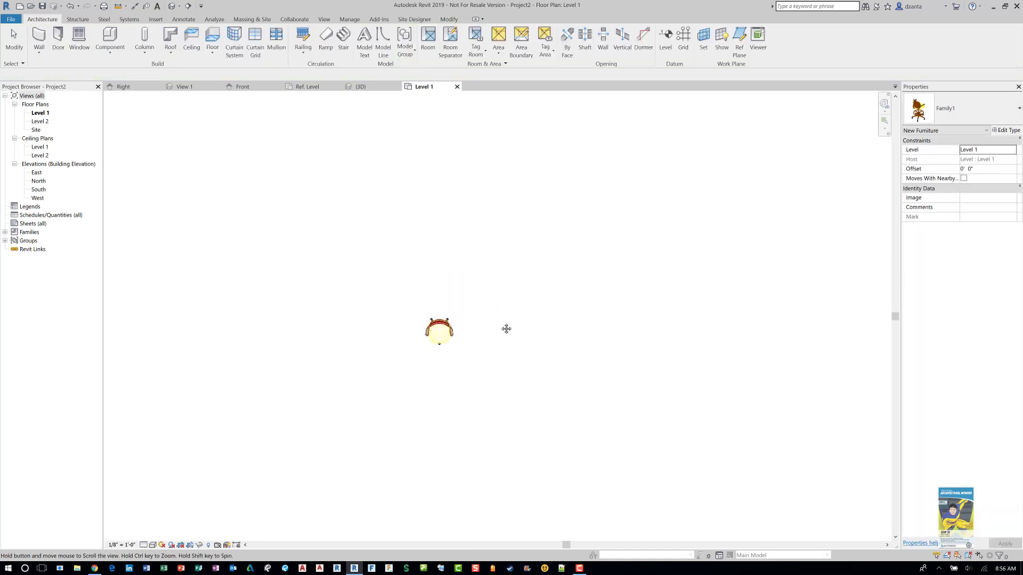
- Sketch a rectangular floor slab beside the chair on Level 1 and finish it
click(212, 36)
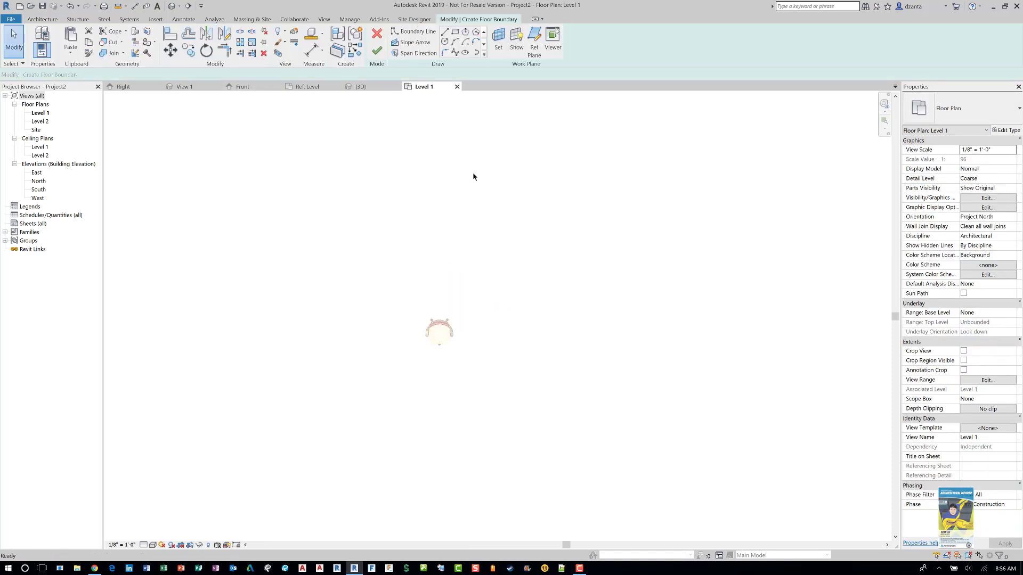
click(484, 33)
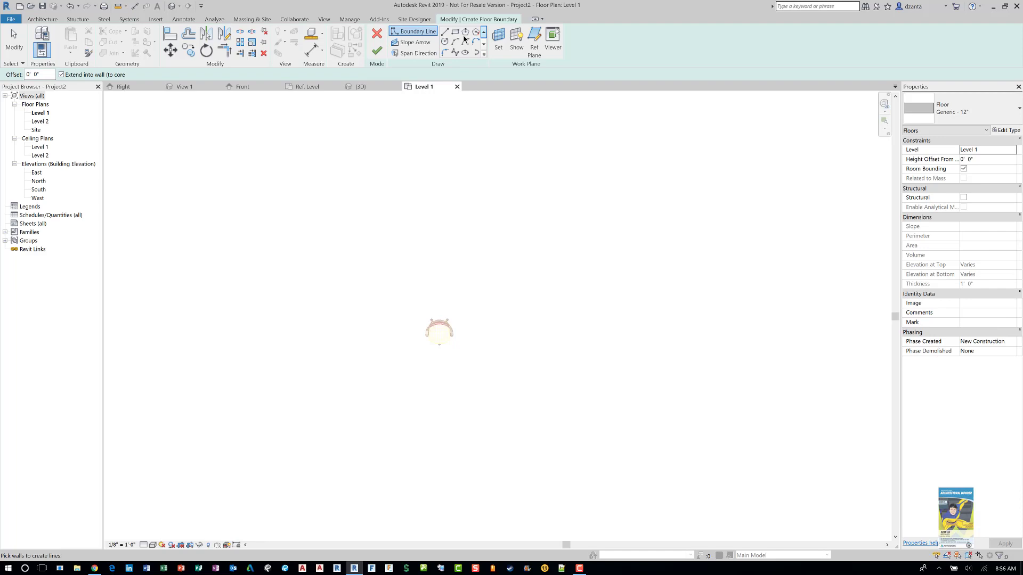
click(455, 31)
click(507, 273)
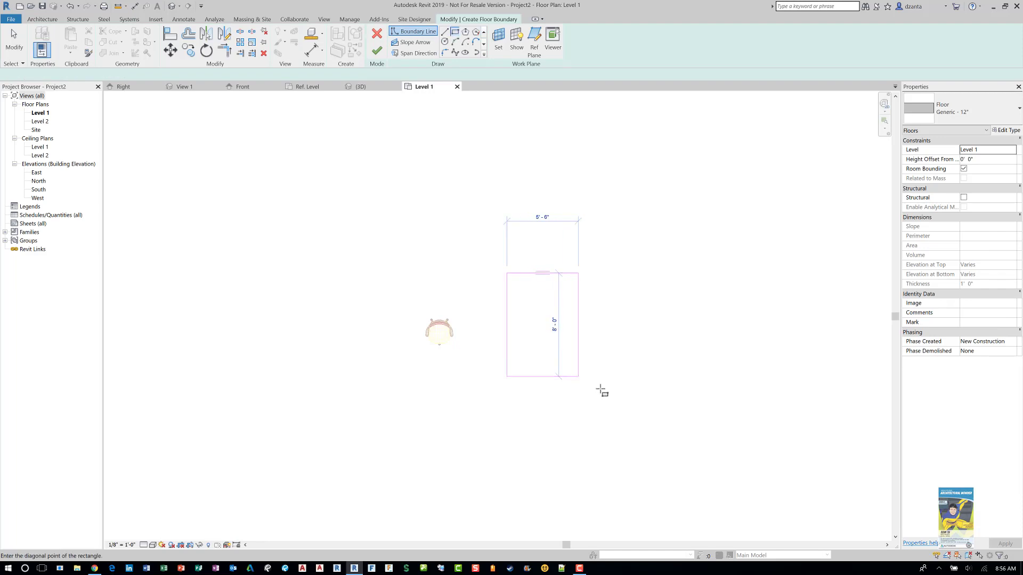
click(649, 409)
click(377, 49)
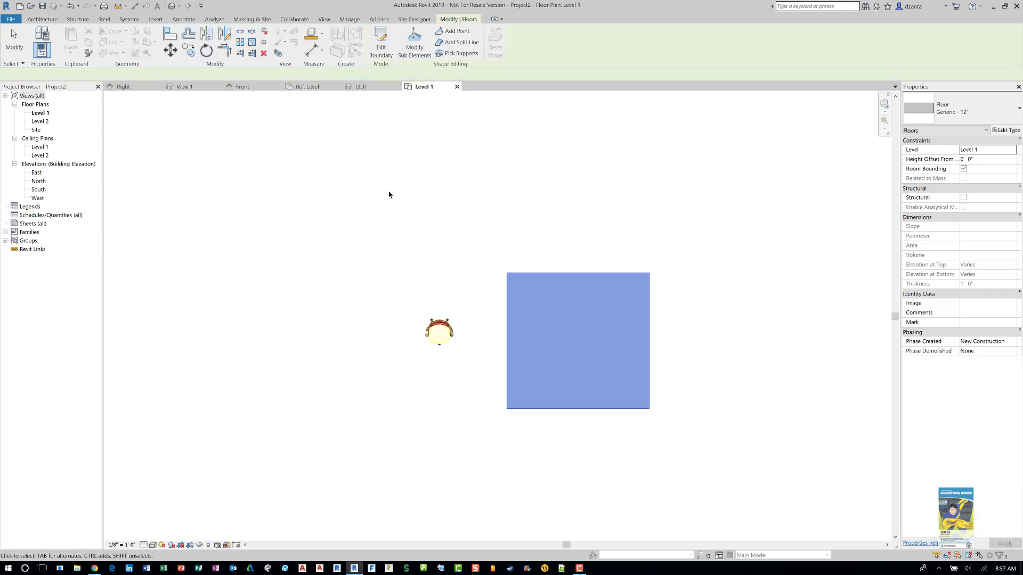
- Place a second stool on the floor slab with Create Similar (CS)
click(438, 330)
key(c)
key(s)
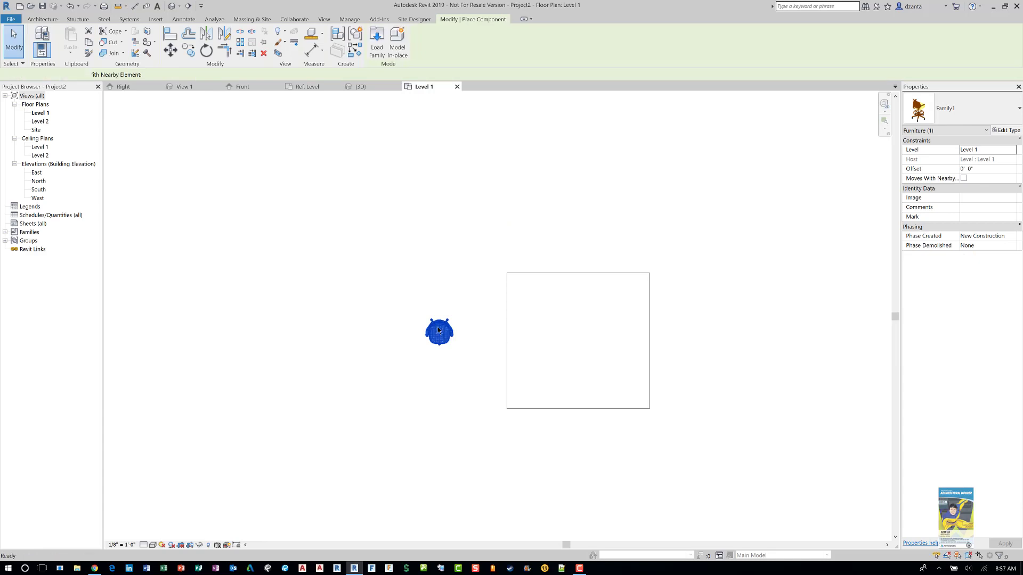
click(480, 345)
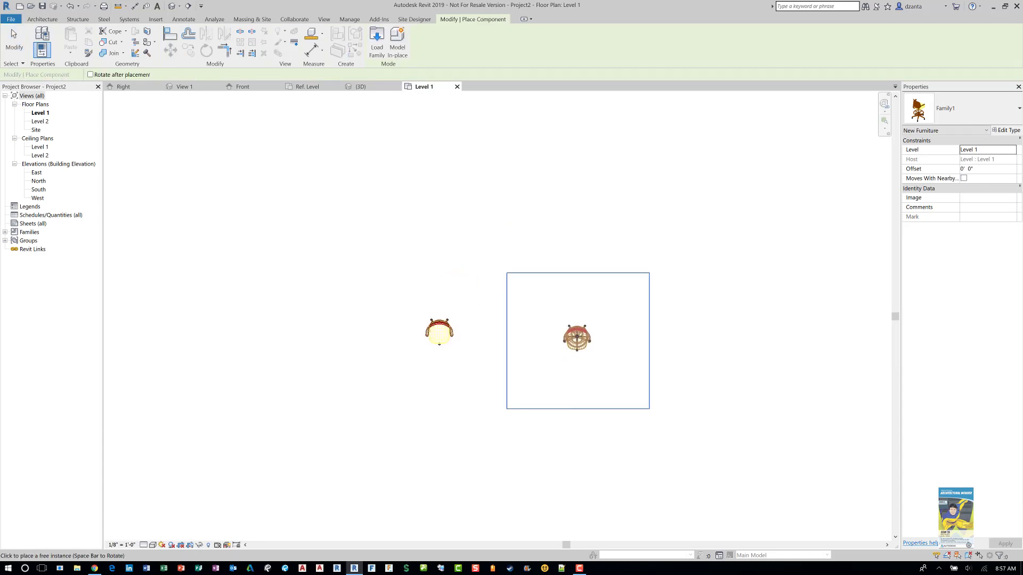
click(576, 333)
key(Escape)
key(Escape)
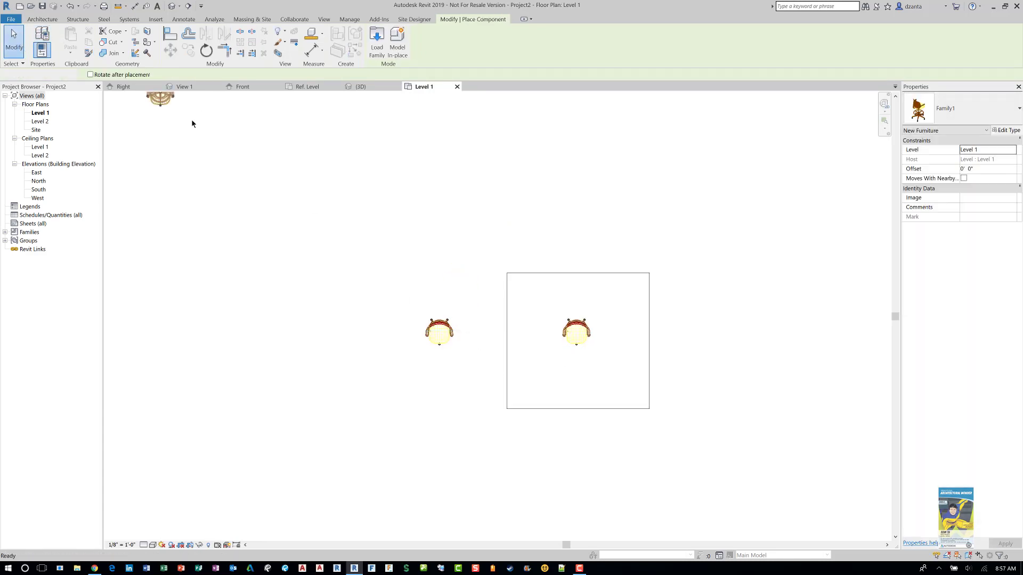
scroll(298, 296, down, 2)
- Open the South elevation view from its marker in the Level 1 plan
middle_drag(324, 347, 354, 214)
scroll(388, 365, down, 5)
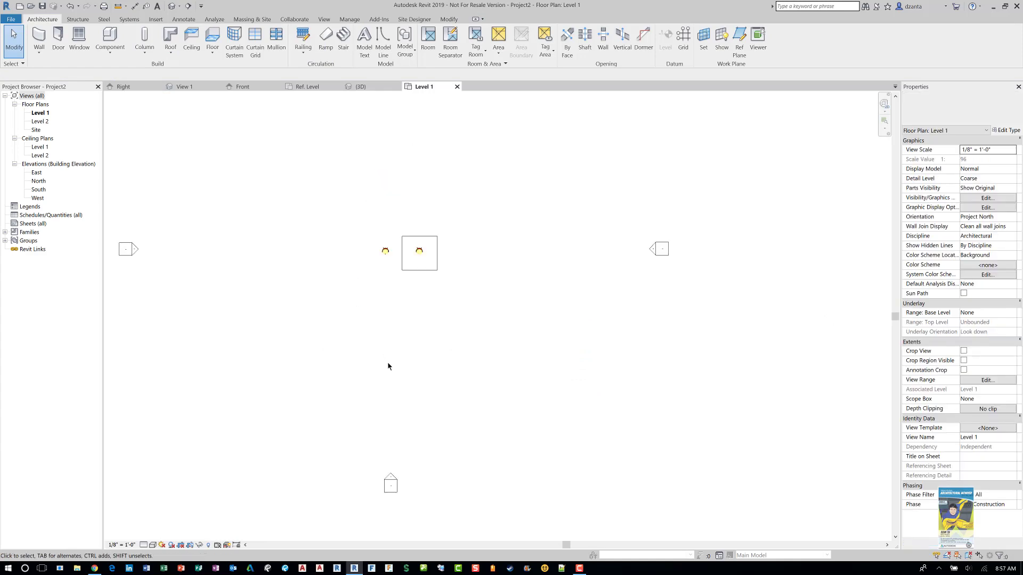
double_click(394, 440)
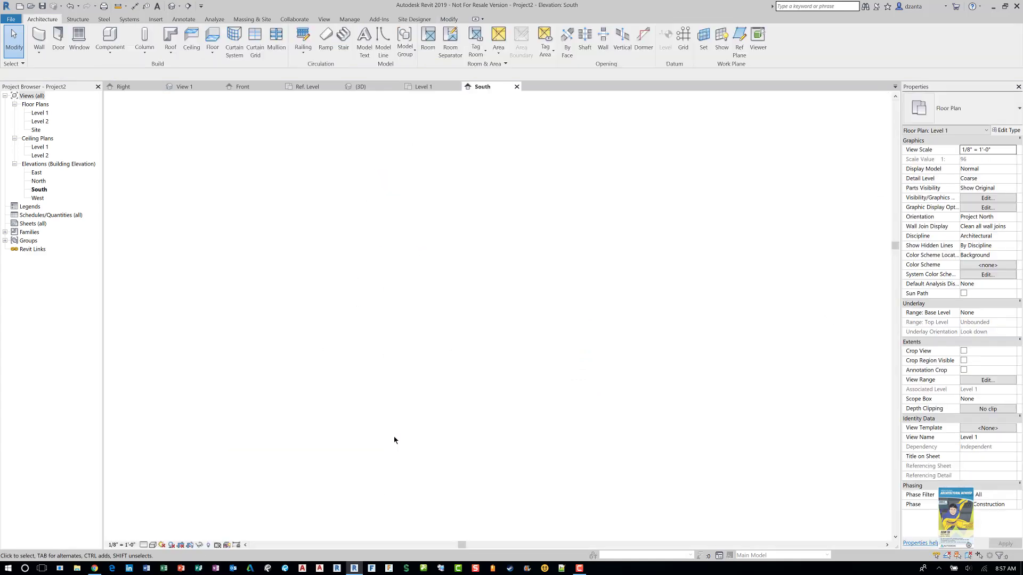
scroll(554, 351, up, 2)
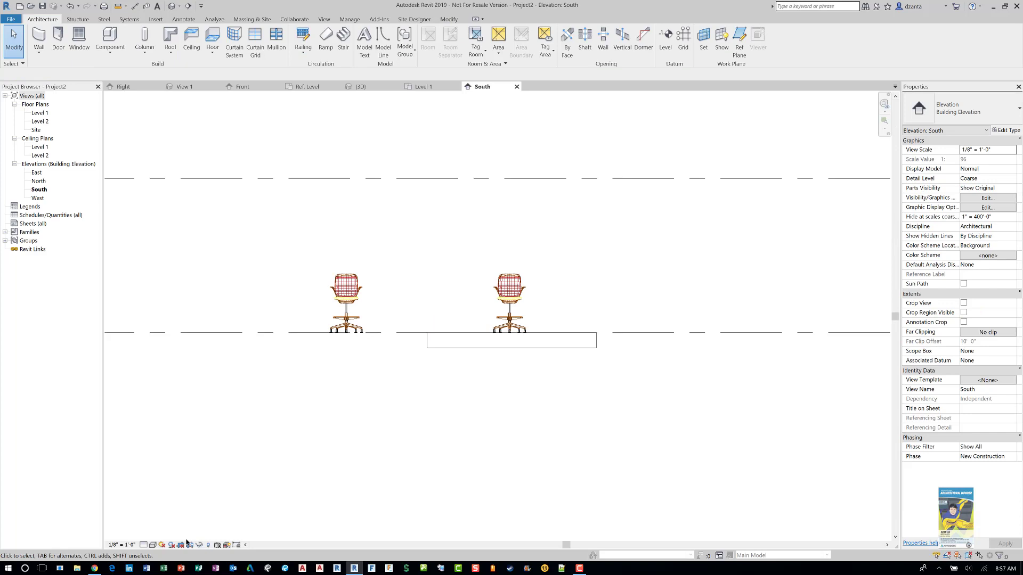
- Set the South elevation to Shaded and centre both stools and the slab
click(152, 545)
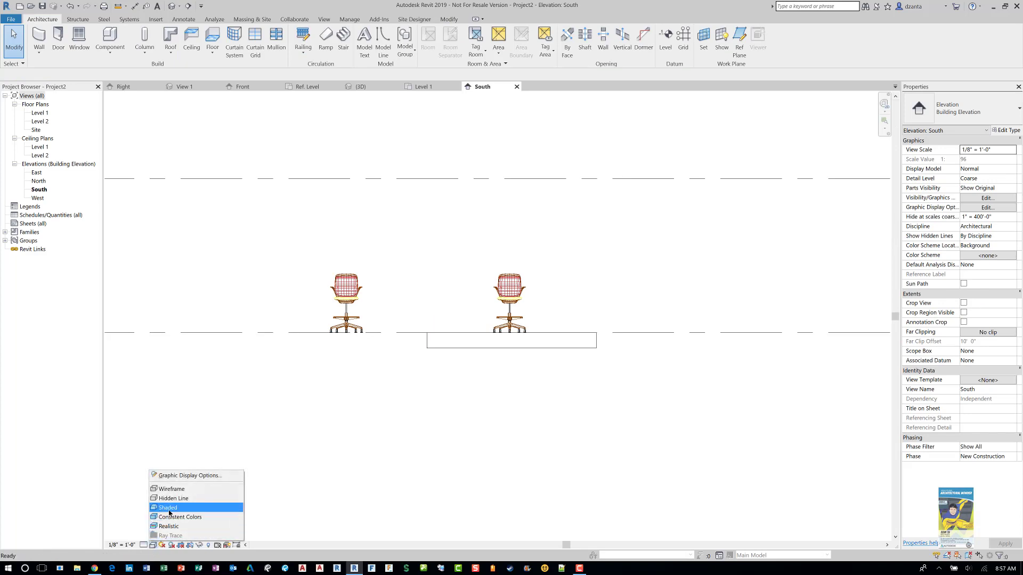
click(171, 510)
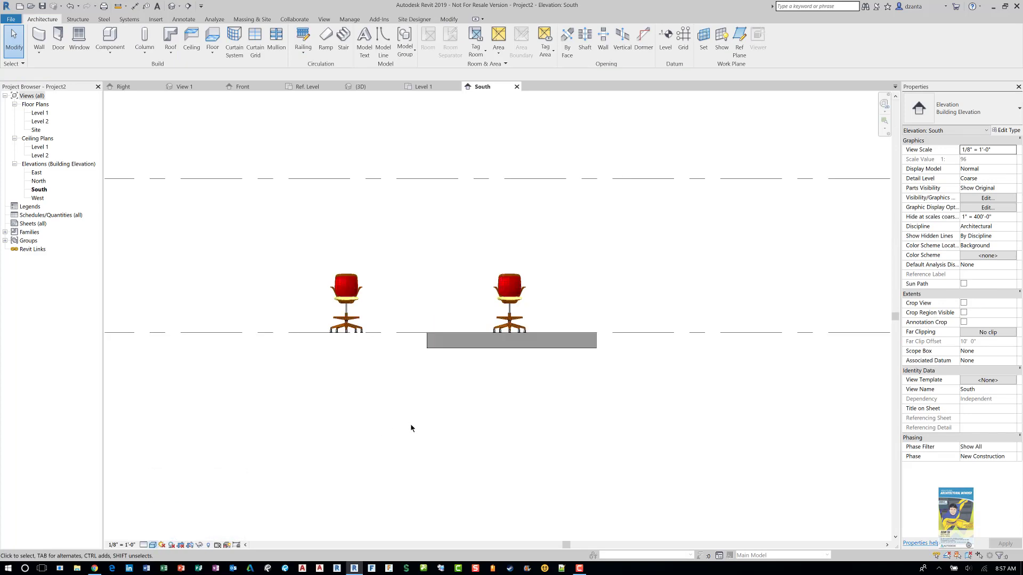
scroll(368, 380, down, 1)
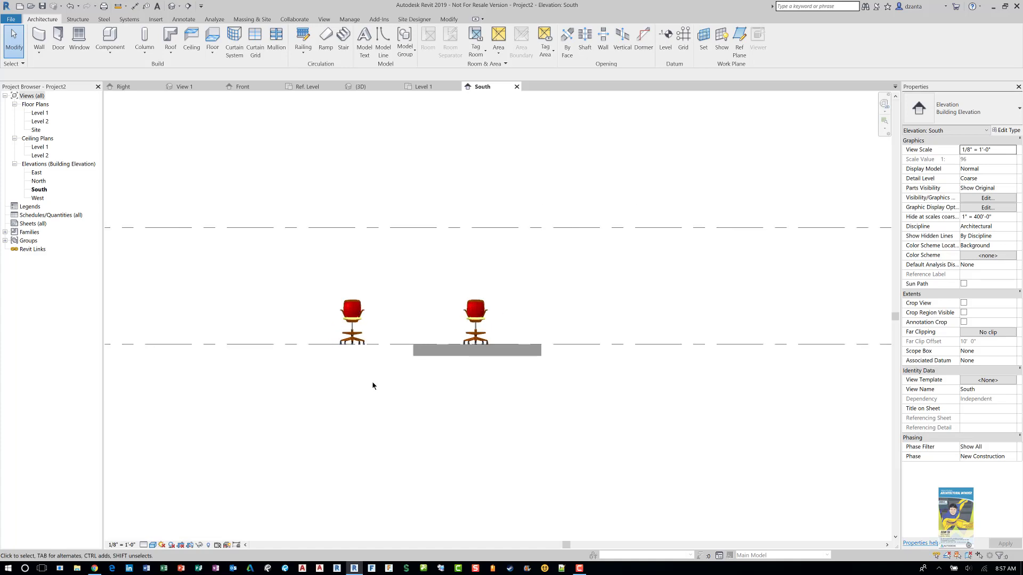
middle_drag(372, 386, 281, 399)
scroll(341, 423, down, 2)
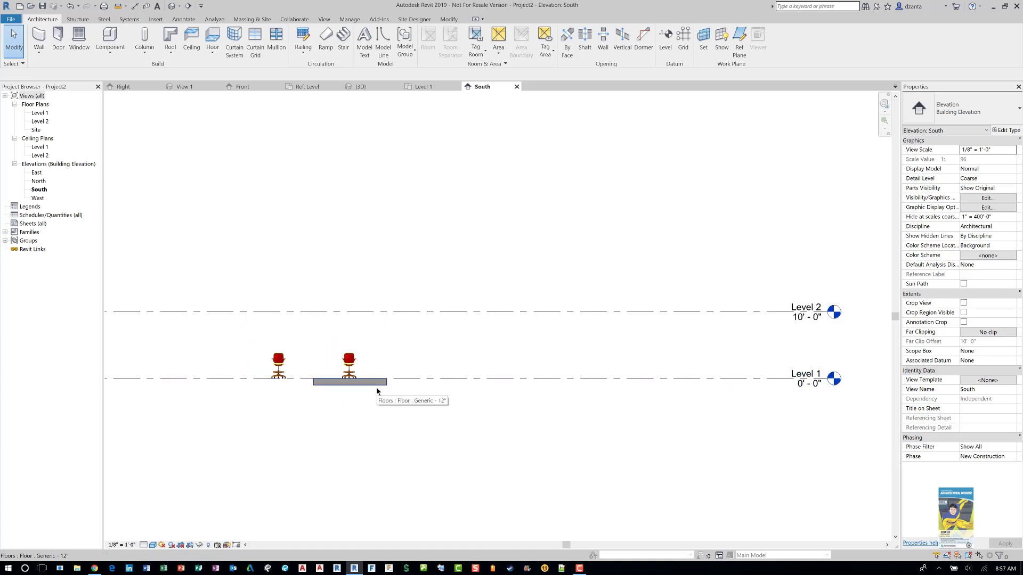
- Change the Level 1 elevation to 2'-0" after shortening the level line
click(655, 379)
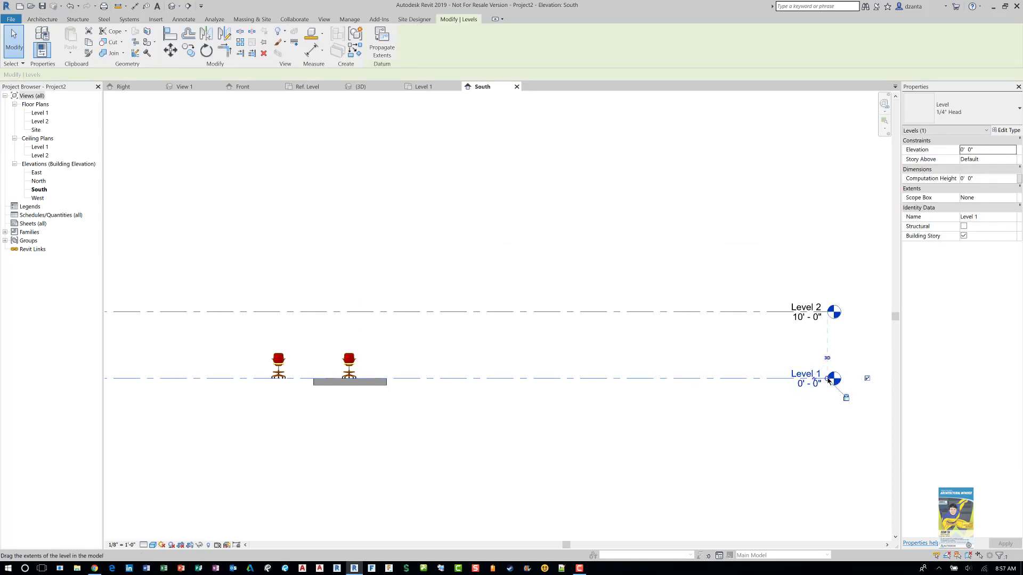
drag(607, 395, 463, 404)
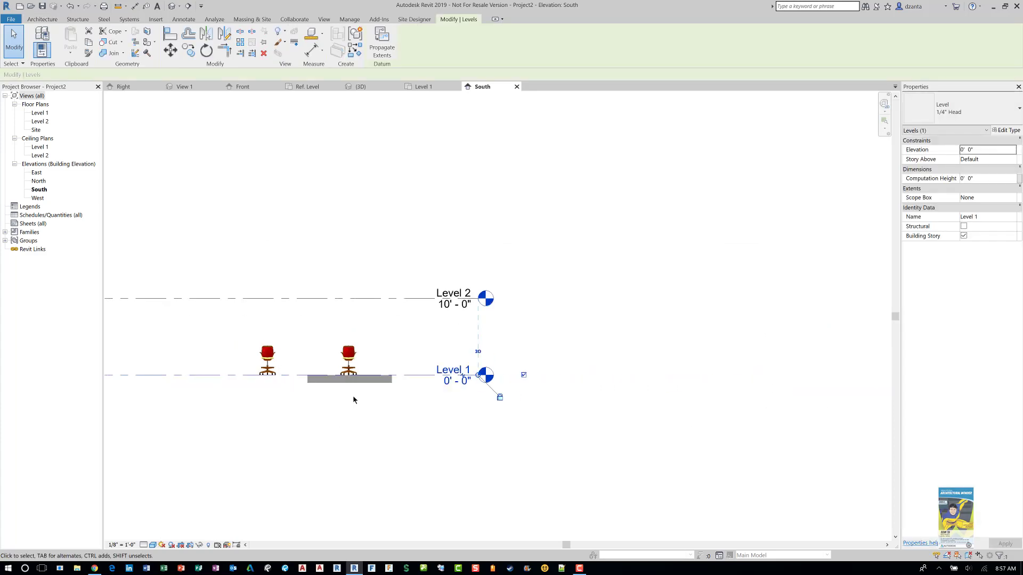
scroll(353, 397, up, 3)
middle_drag(355, 395, 535, 440)
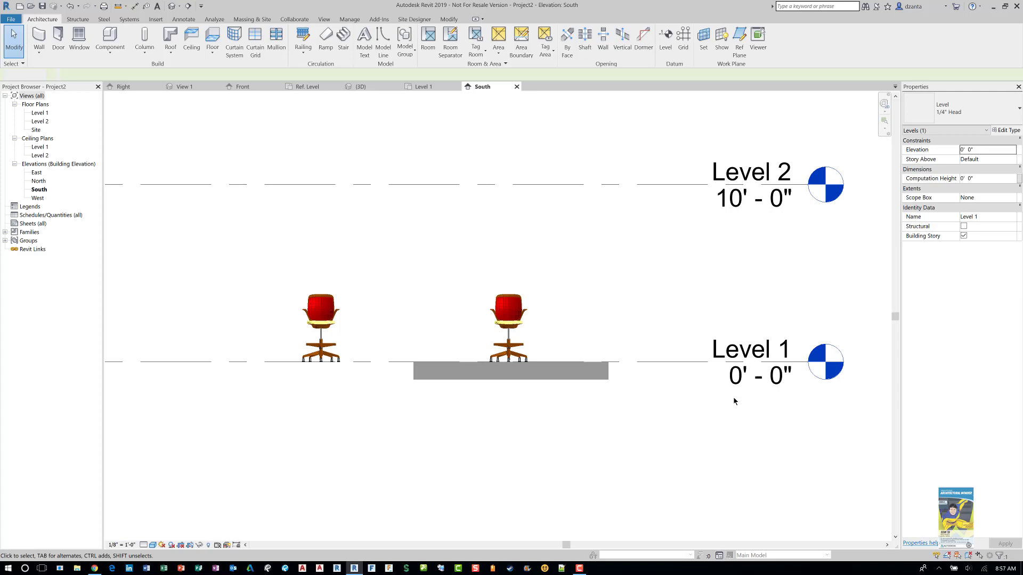
click(734, 396)
click(737, 390)
text(2)
key(Return)
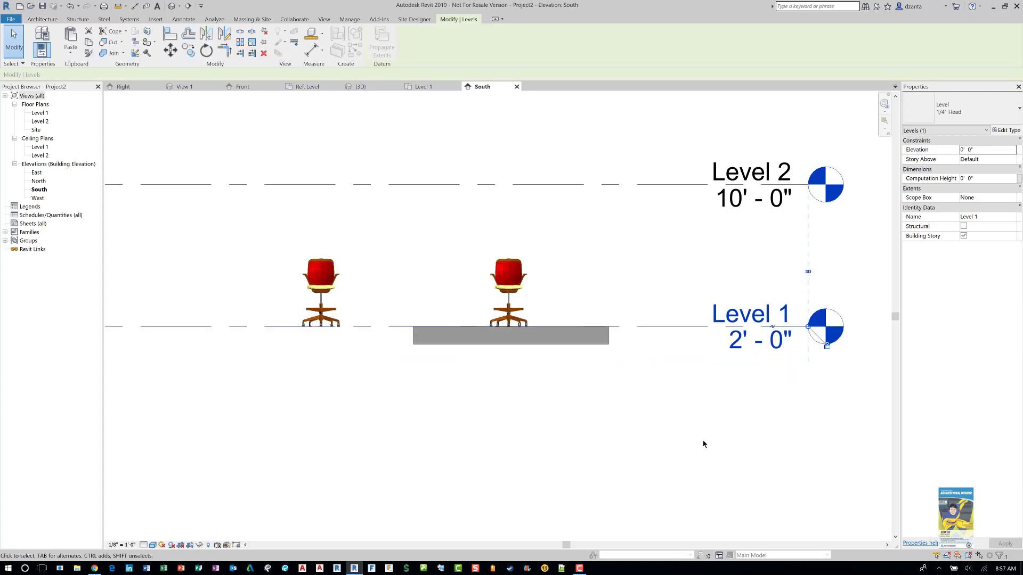
click(694, 417)
- Set the floor slab's Height Offset From Level to 2', lifting its stool with it
click(595, 349)
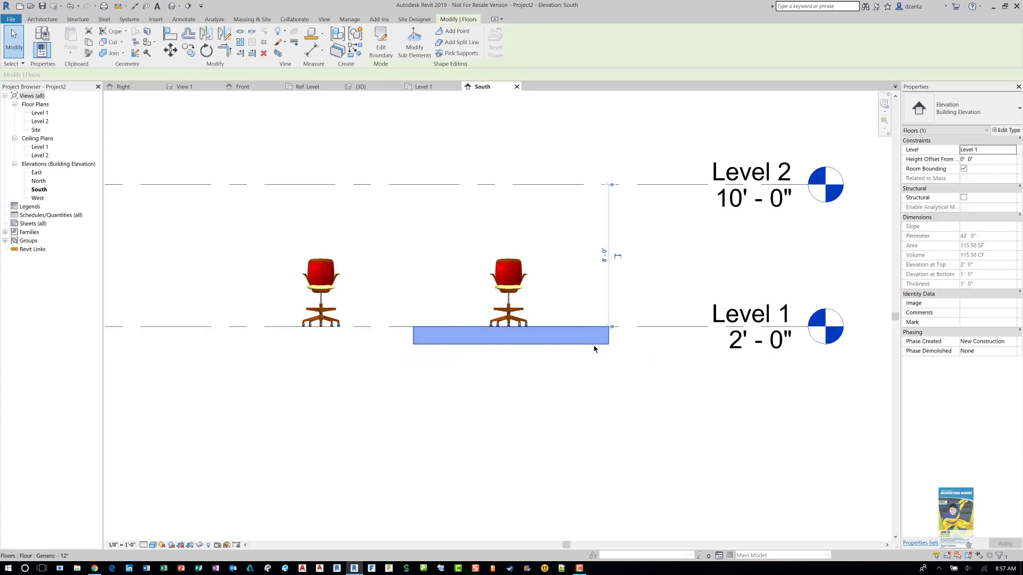
click(990, 162)
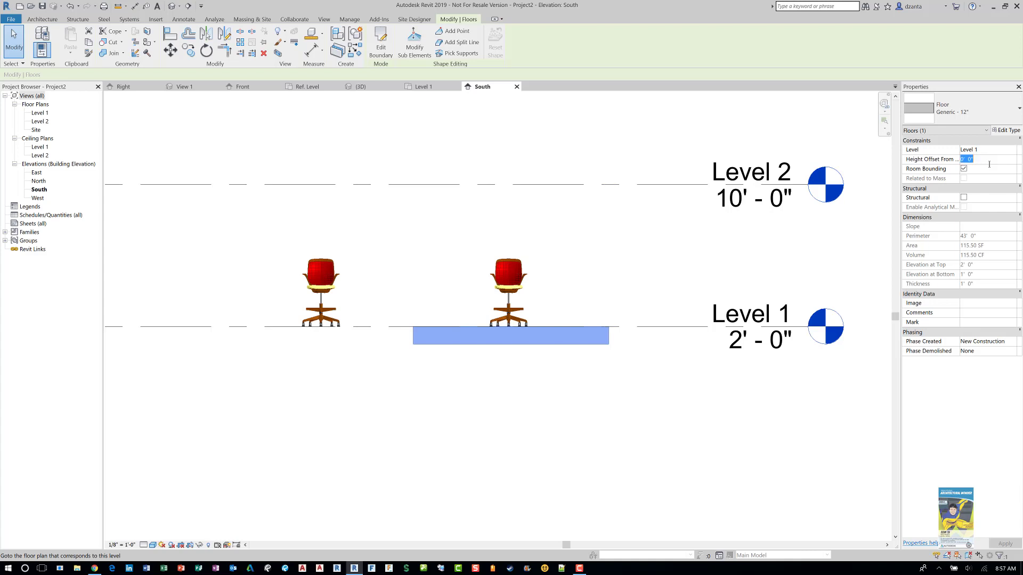
text(2)
key(Return)
click(722, 398)
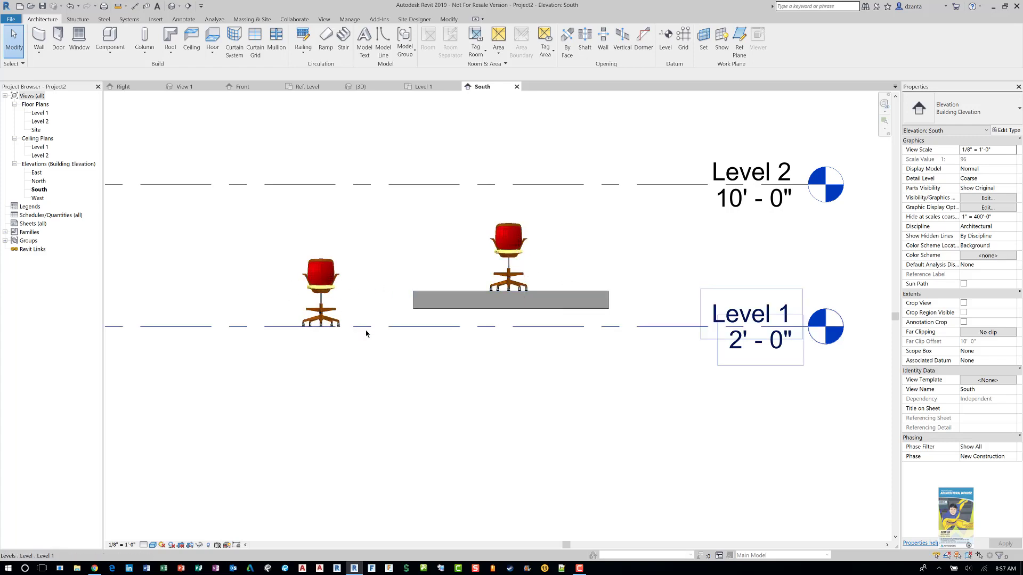
scroll(429, 392, down, 1)
middle_drag(430, 397, 466, 422)
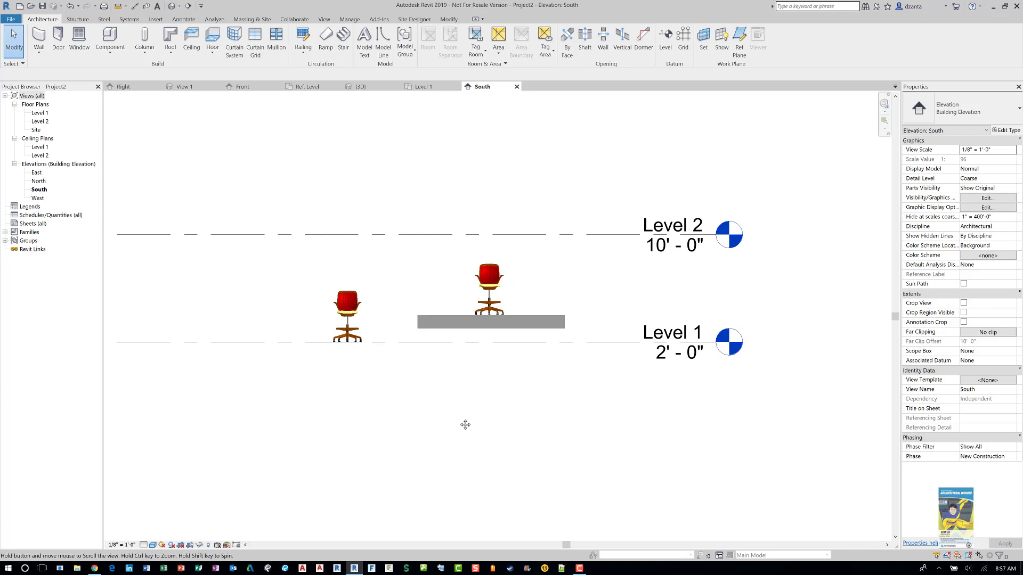